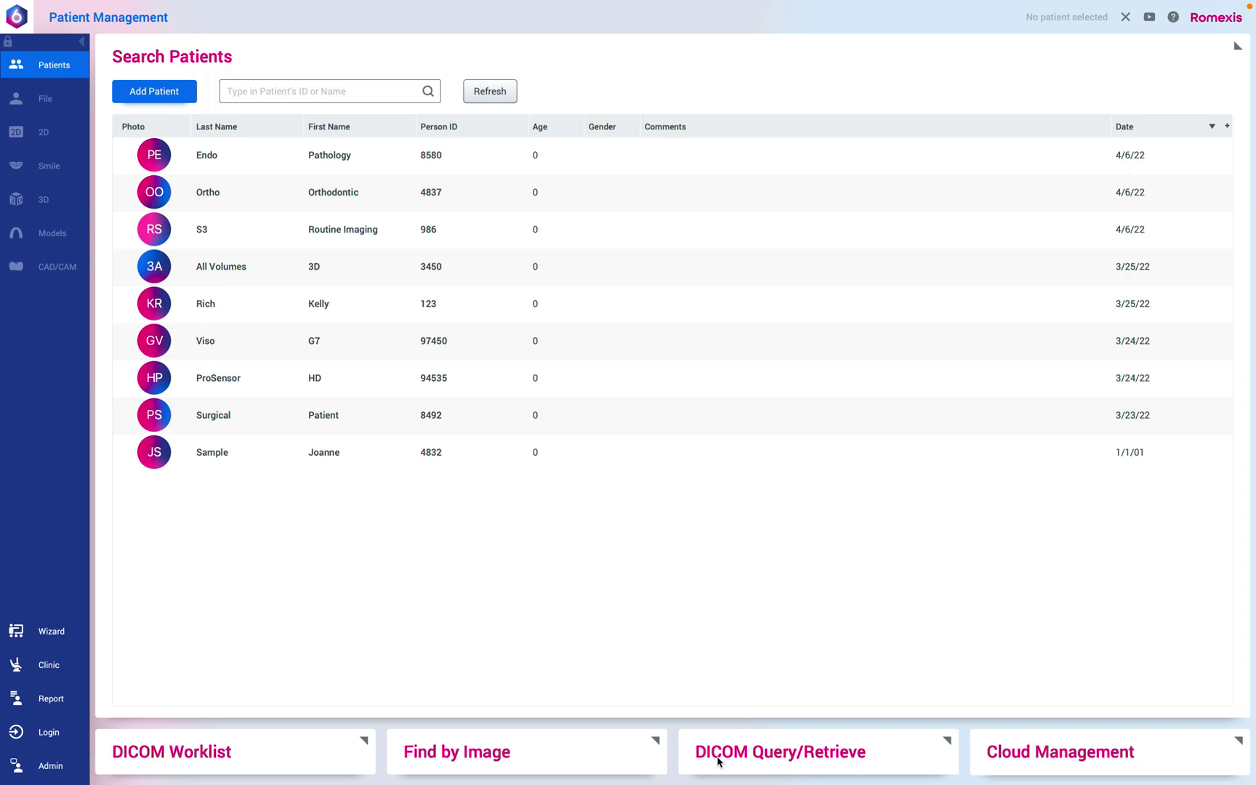
- Drag the DICOM Query/Retrieve panel over the empty table area
left_click_drag(718, 761, 561, 308)
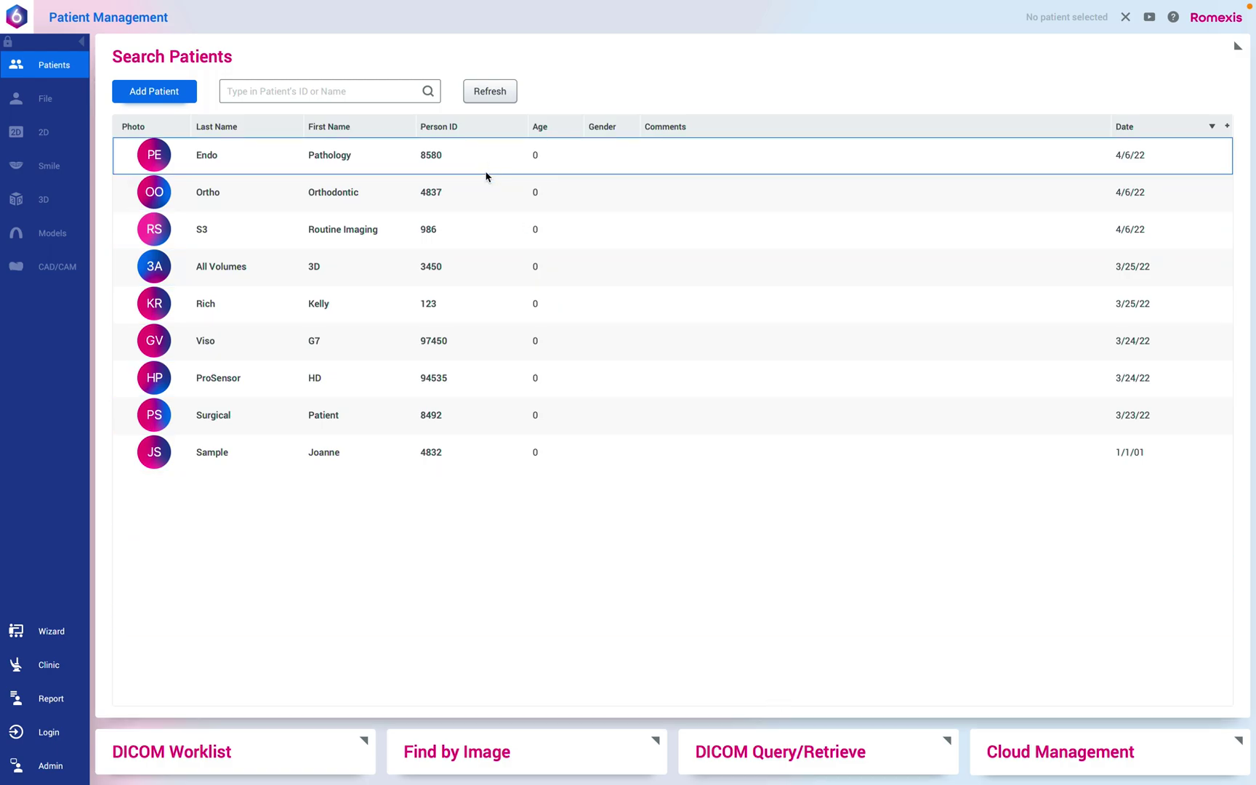
left_click_drag(458, 433, 450, 303)
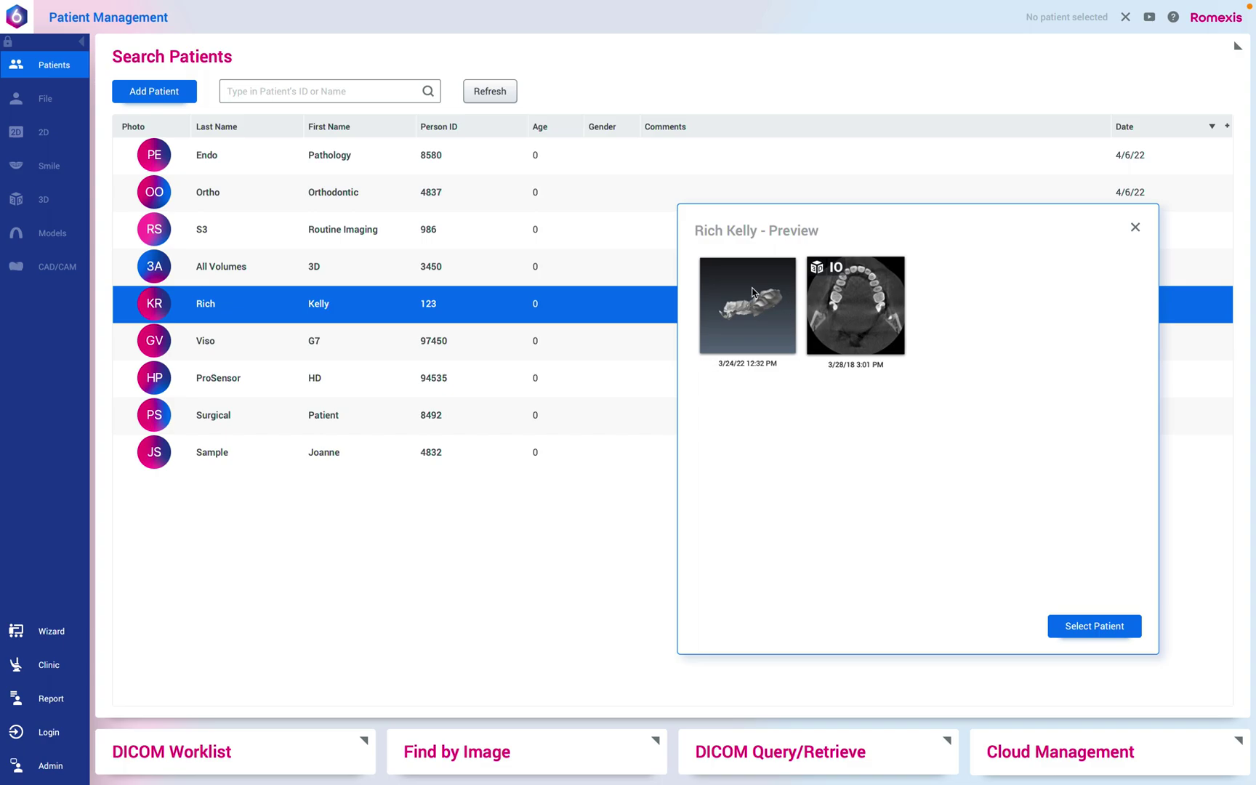
- Preview the Endo Pathology patient's images from the Search Patients list
left_click(535, 173)
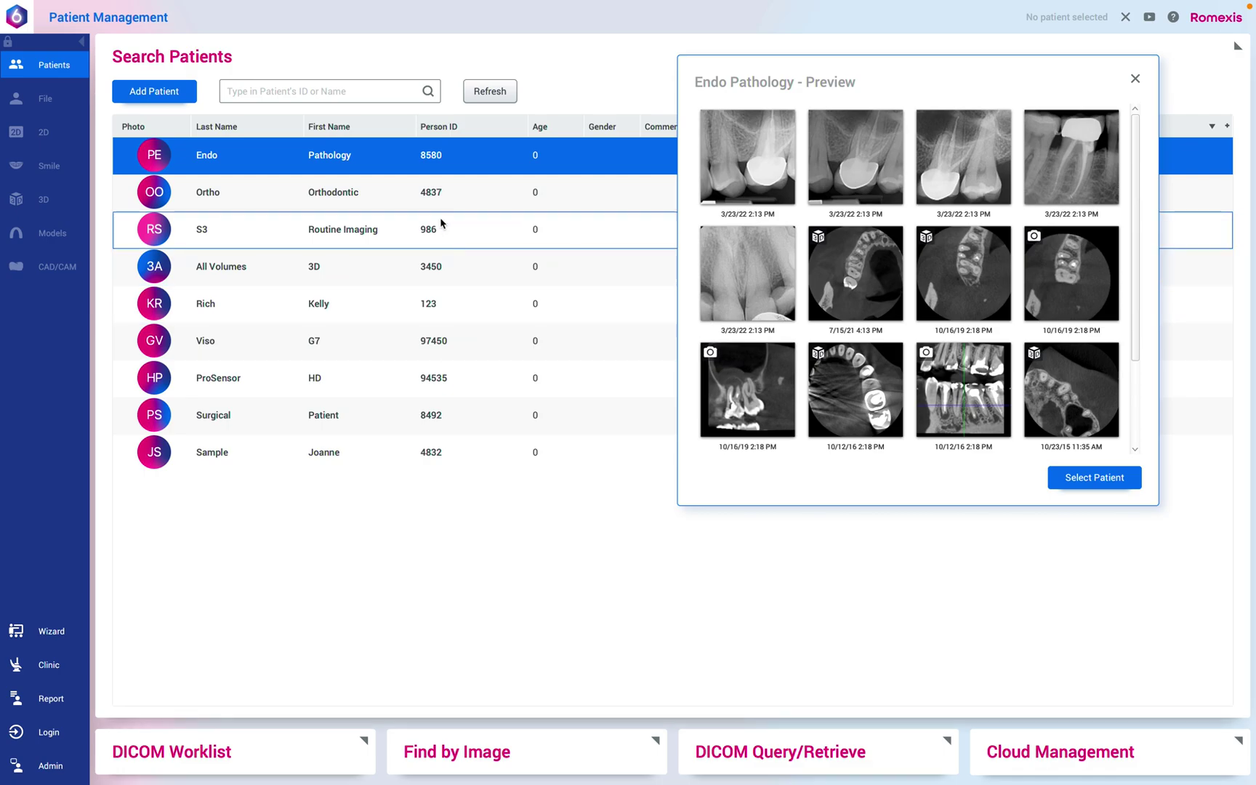
- Open the Endo Pathology file and step through the first three intraoral images in carousel view
double_click(357, 162)
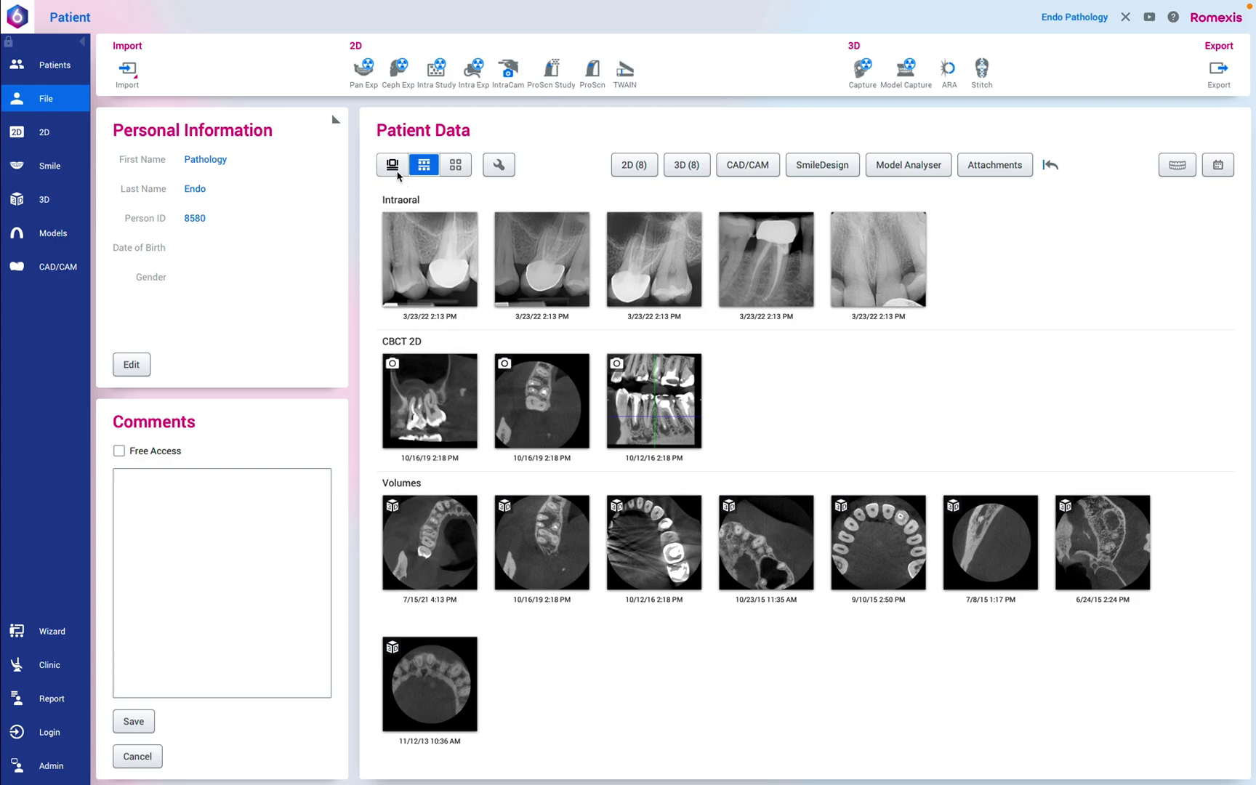
left_click(398, 174)
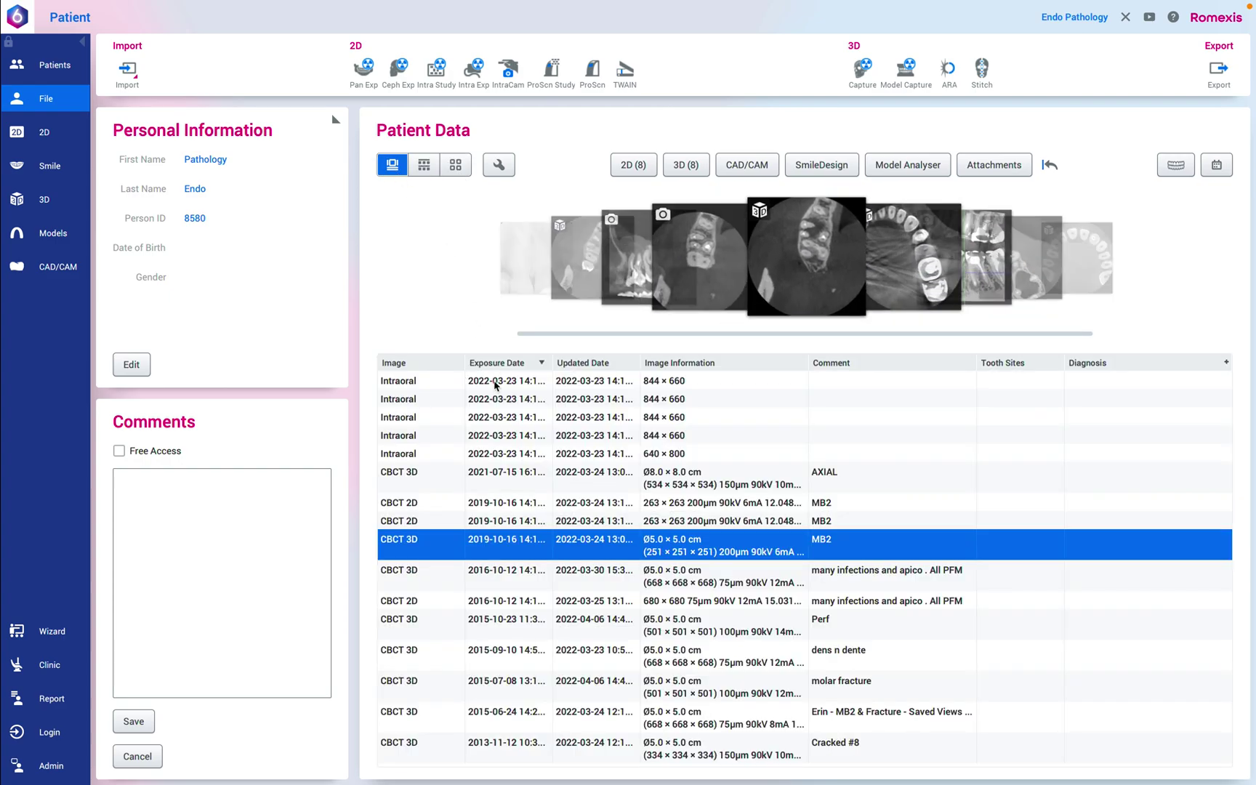
left_click(494, 383)
left_click(496, 404)
left_click(425, 416)
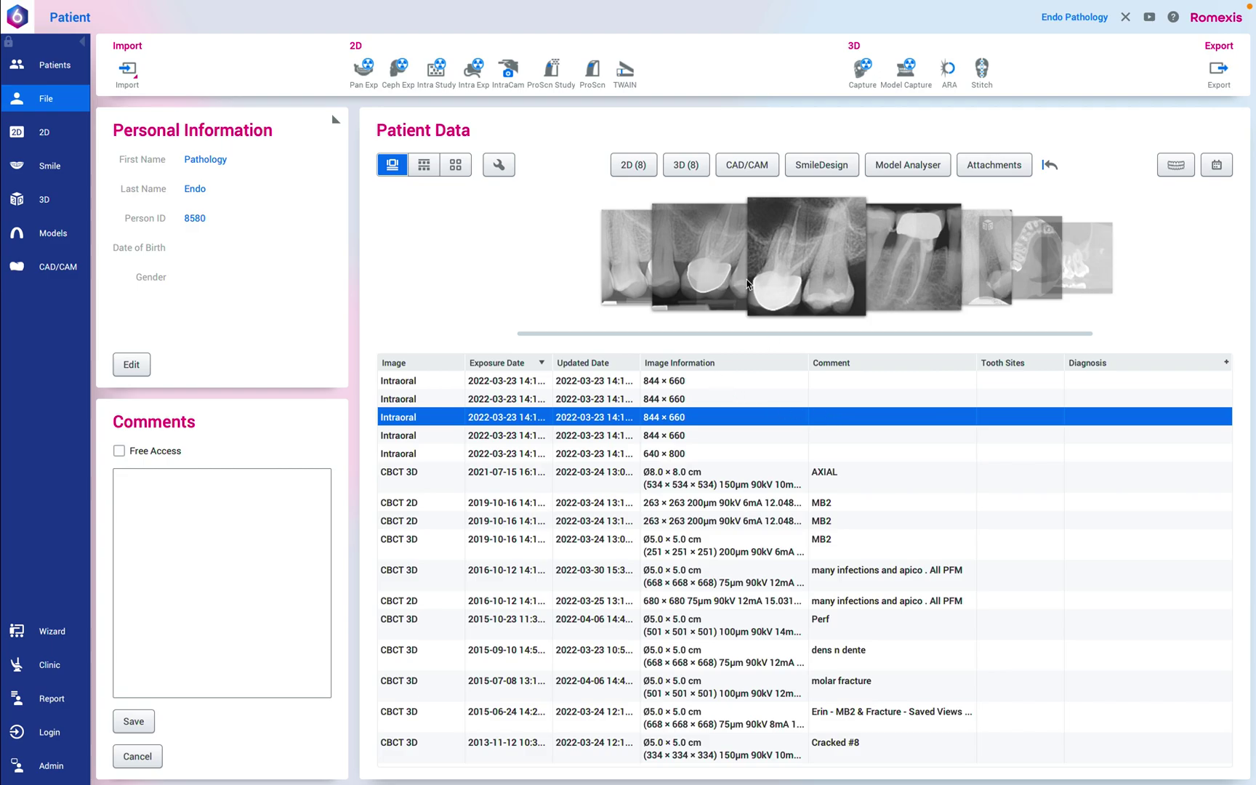
- Move from the second intraoral image to the first CBCT 2D image, then show type-grouped thumbnails
left_click(748, 283)
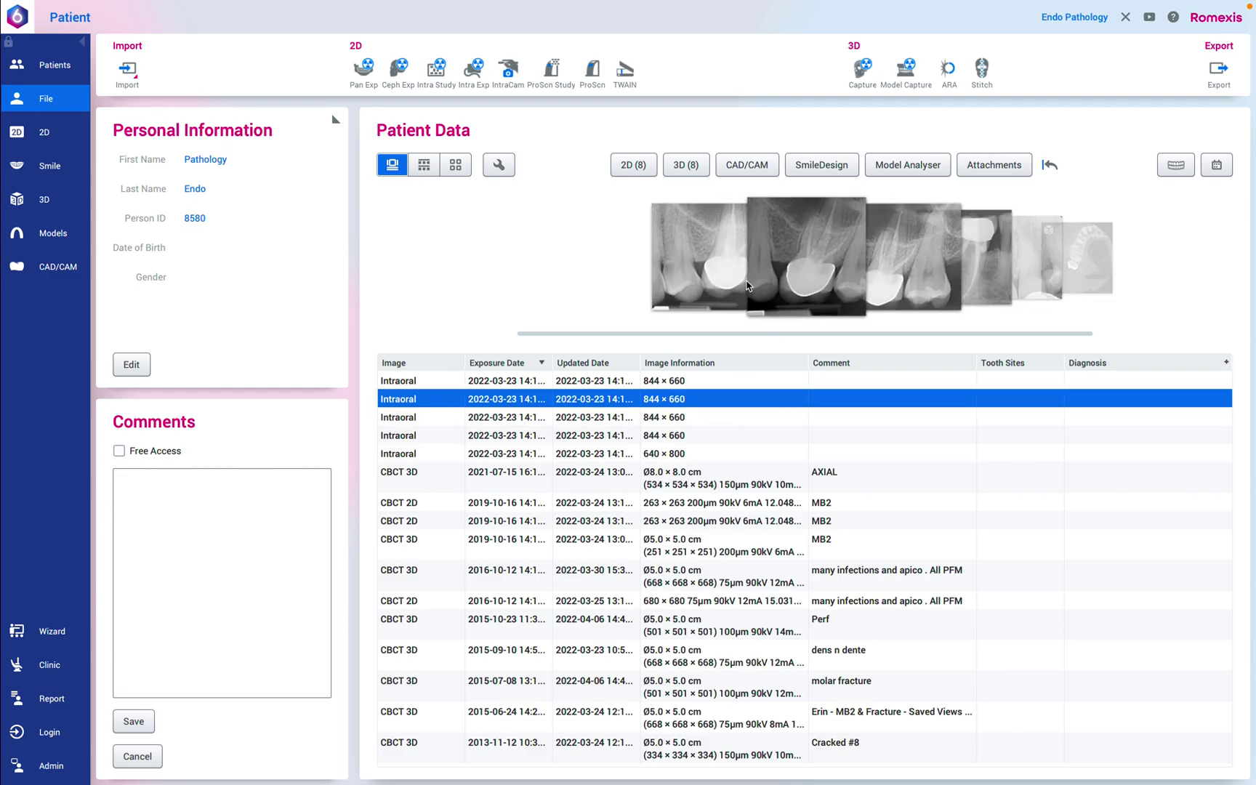
key("Down")
key("Down")
key("Down")
key("Down")
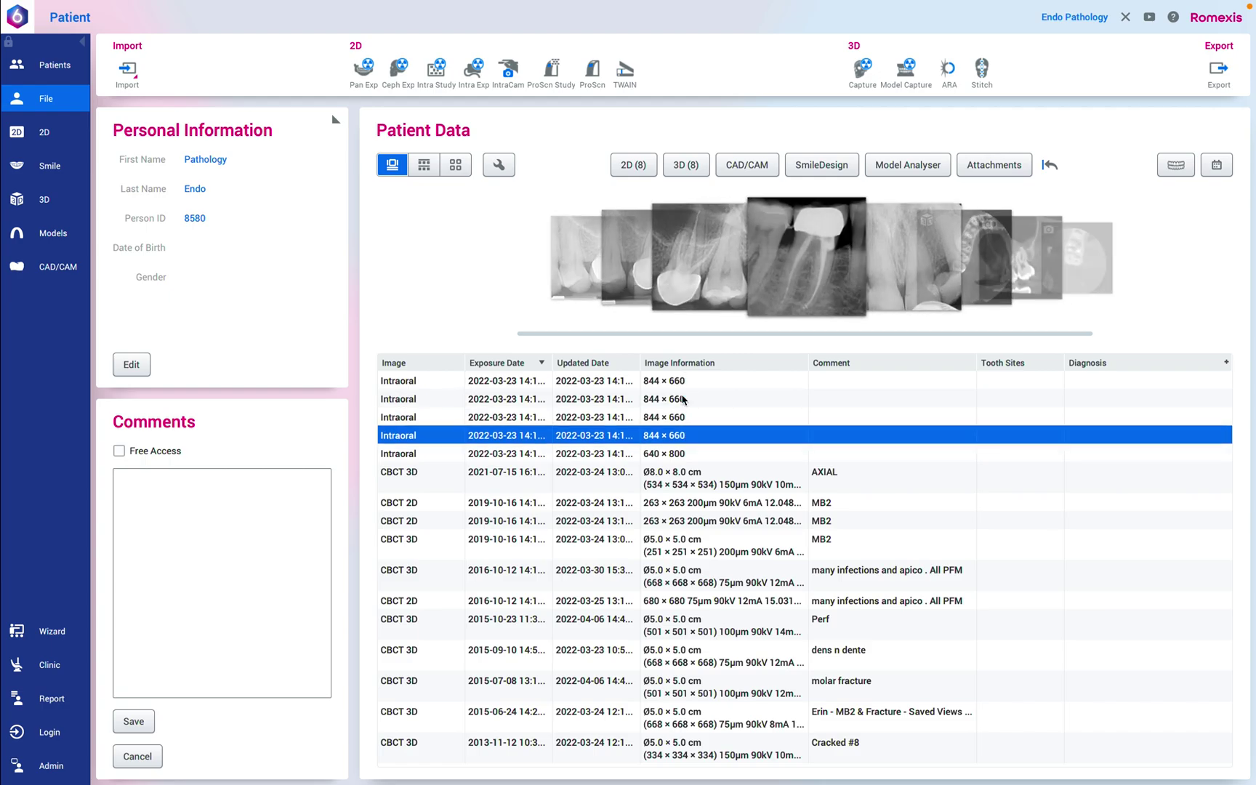
key("Down")
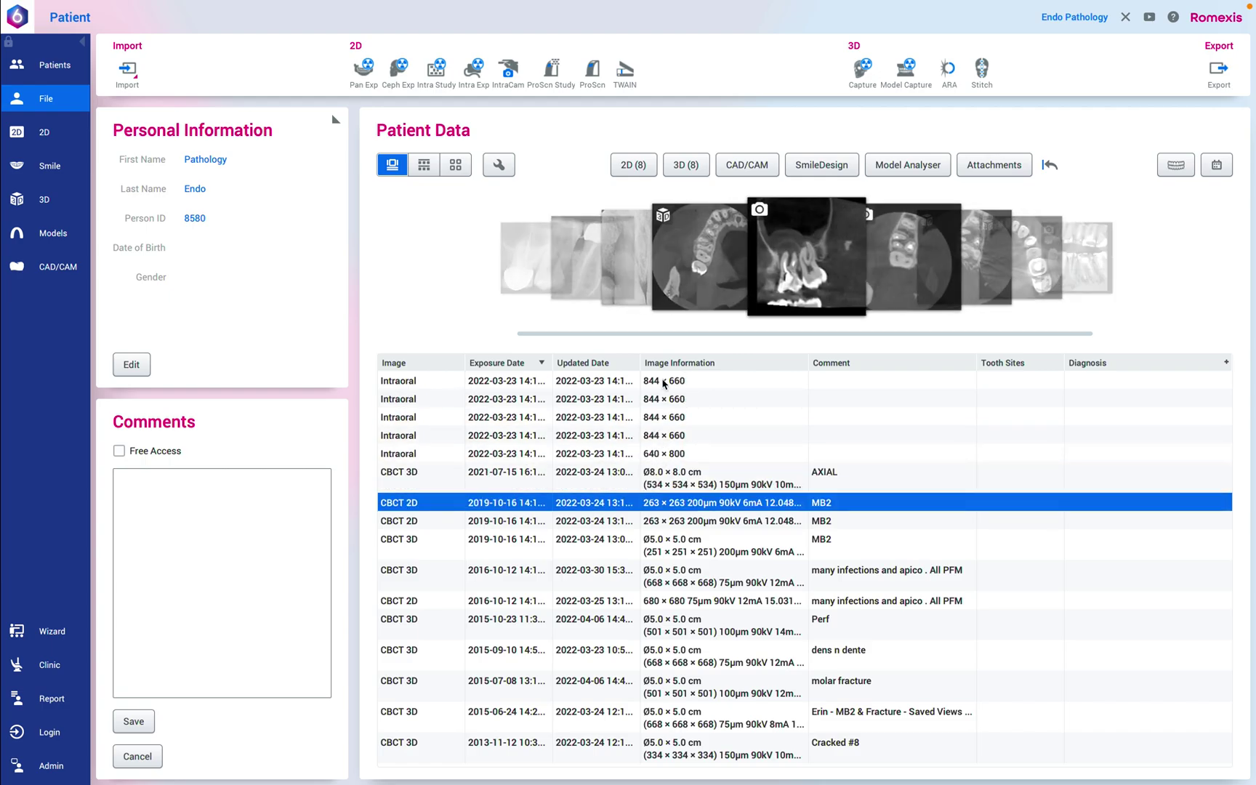
left_click(426, 166)
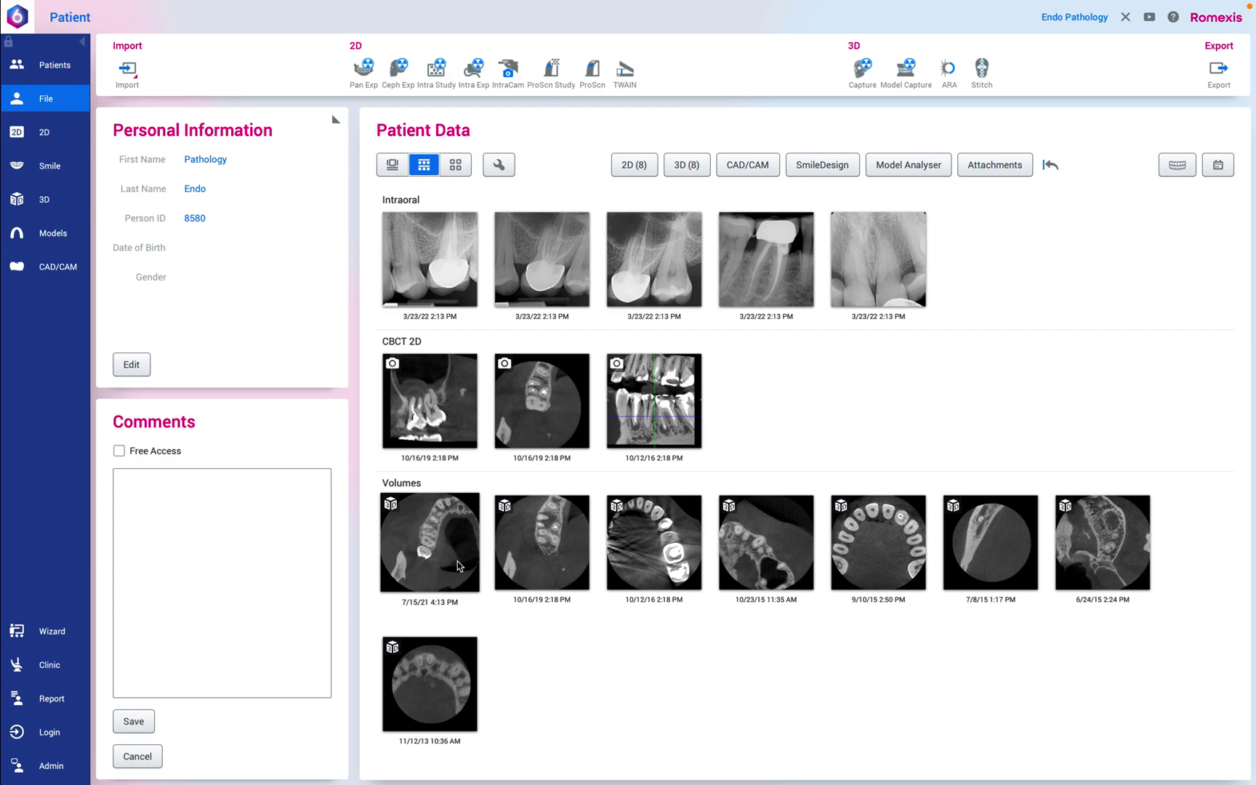
- Group Endo Pathology's thumbnails by acquisition date and show only the 2D images
left_click(456, 168)
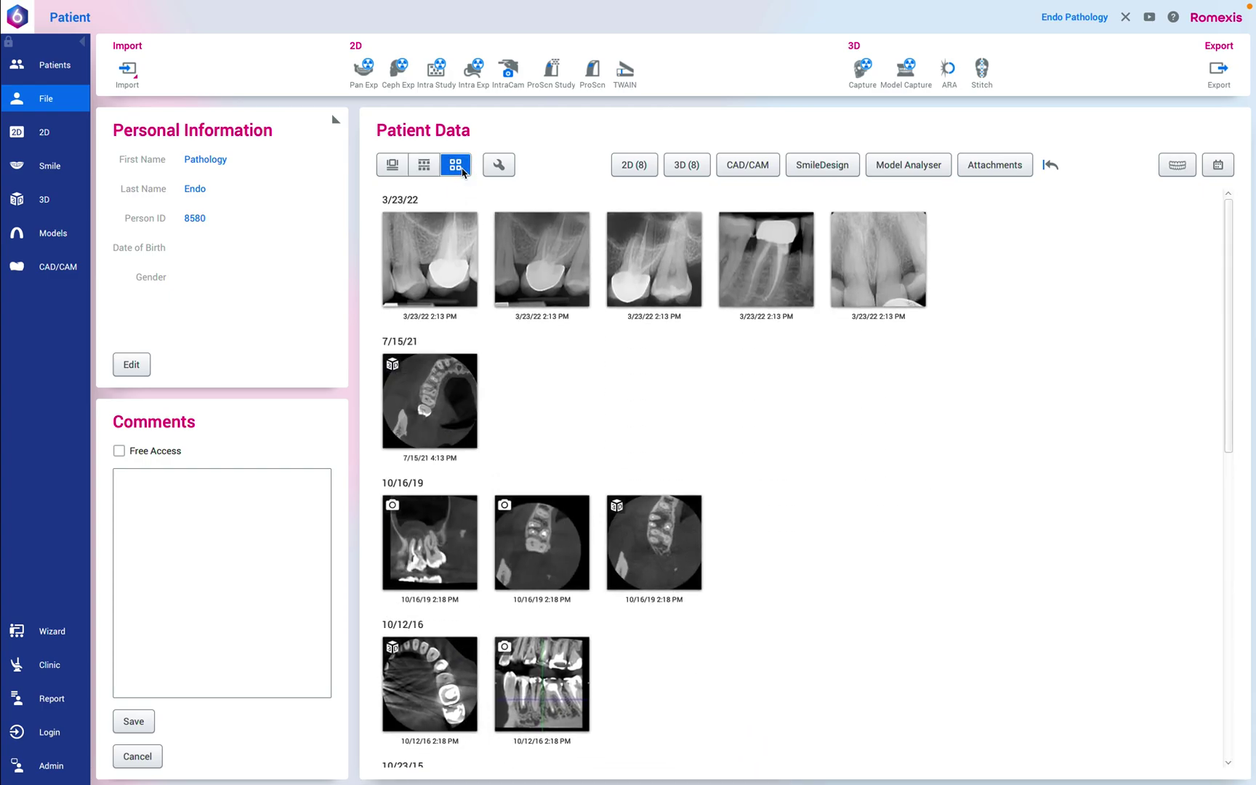
left_click(643, 173)
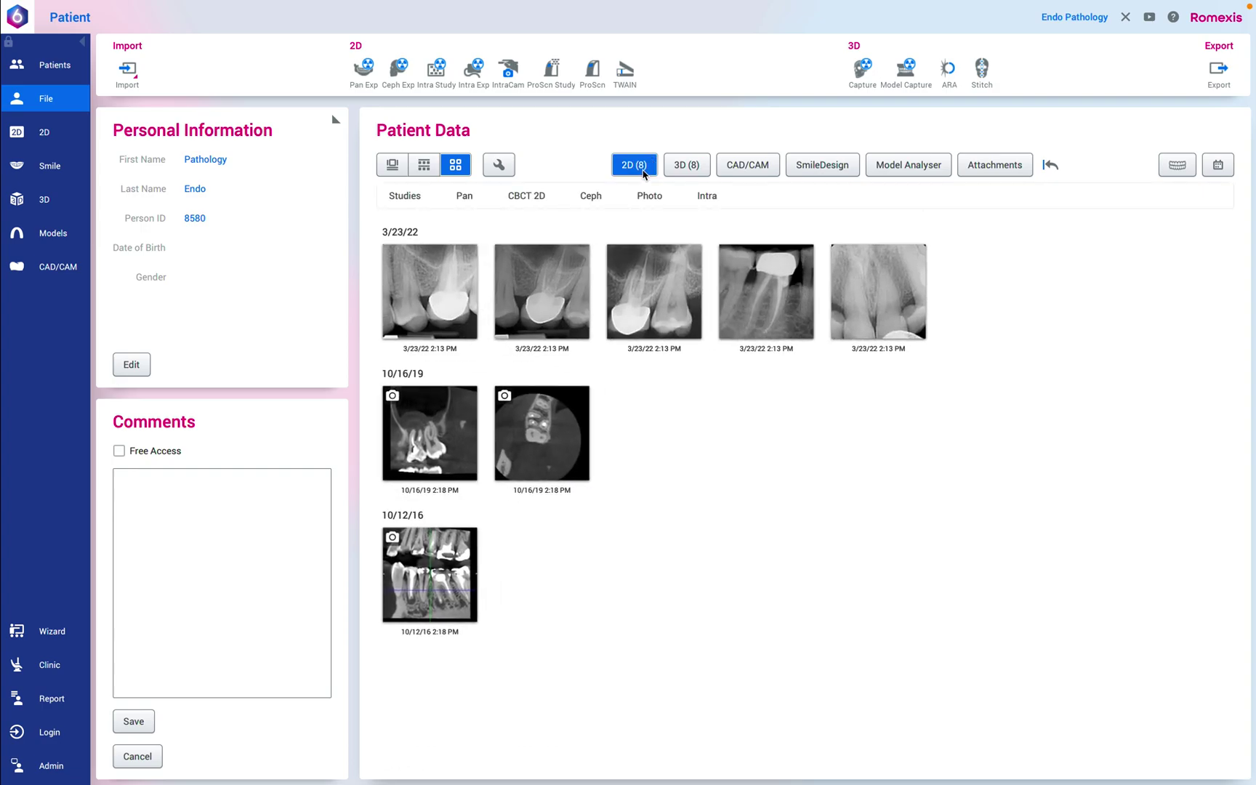
left_click(639, 171)
left_click(692, 169)
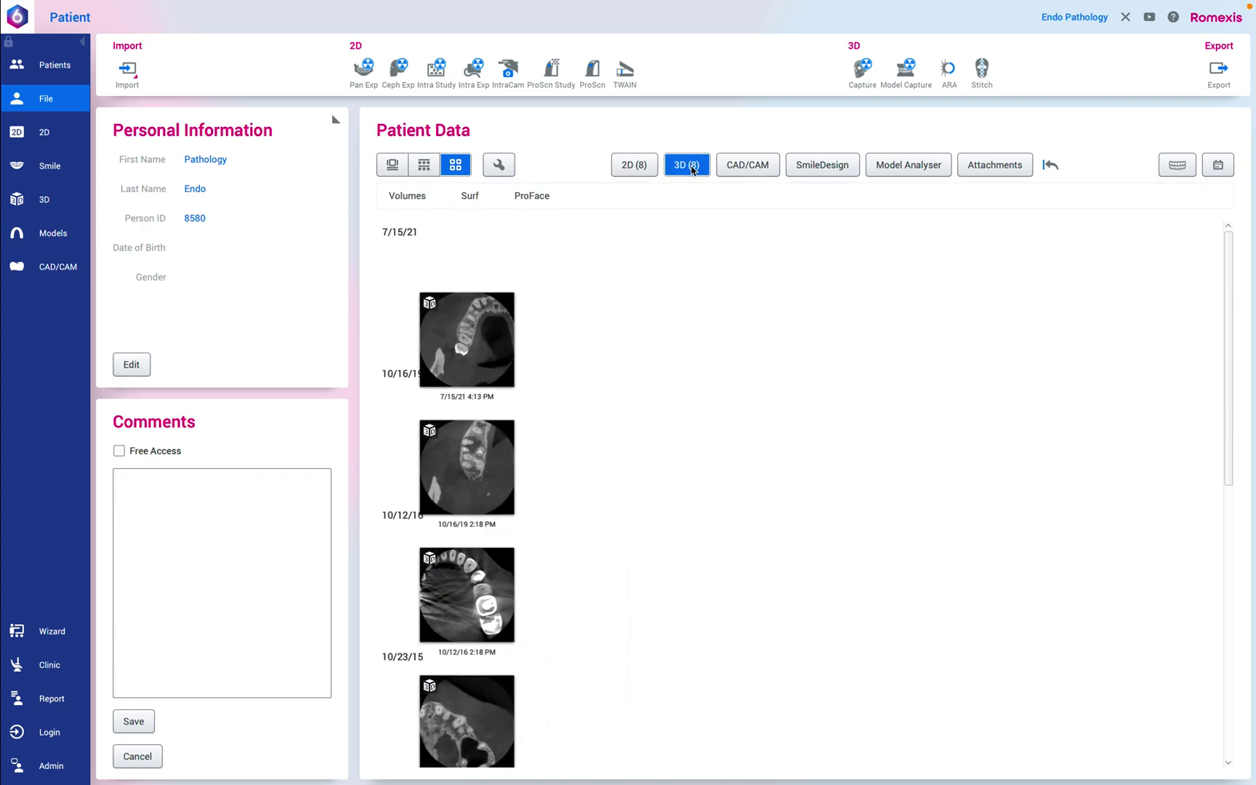
left_click(692, 170)
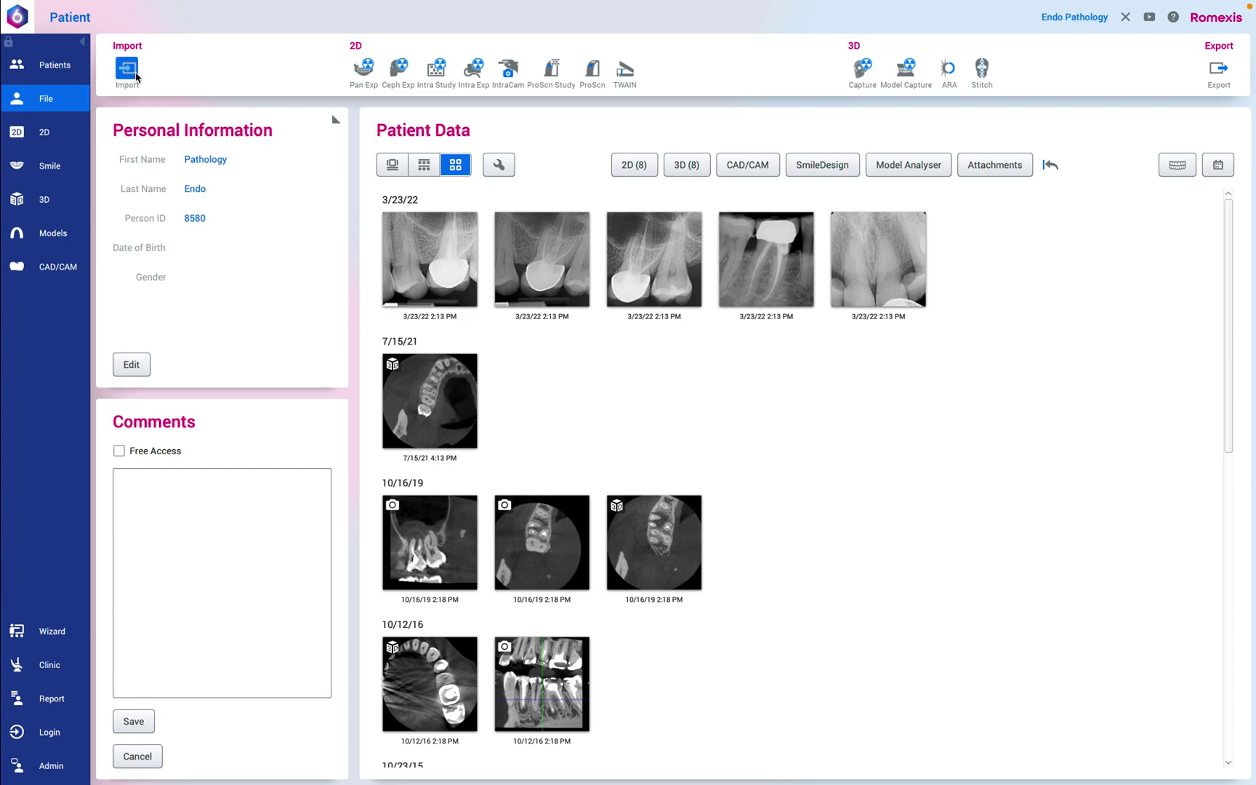
- Check the Import options, close the Endo Pathology file, and preview the fifth patient's studies
left_click(127, 73)
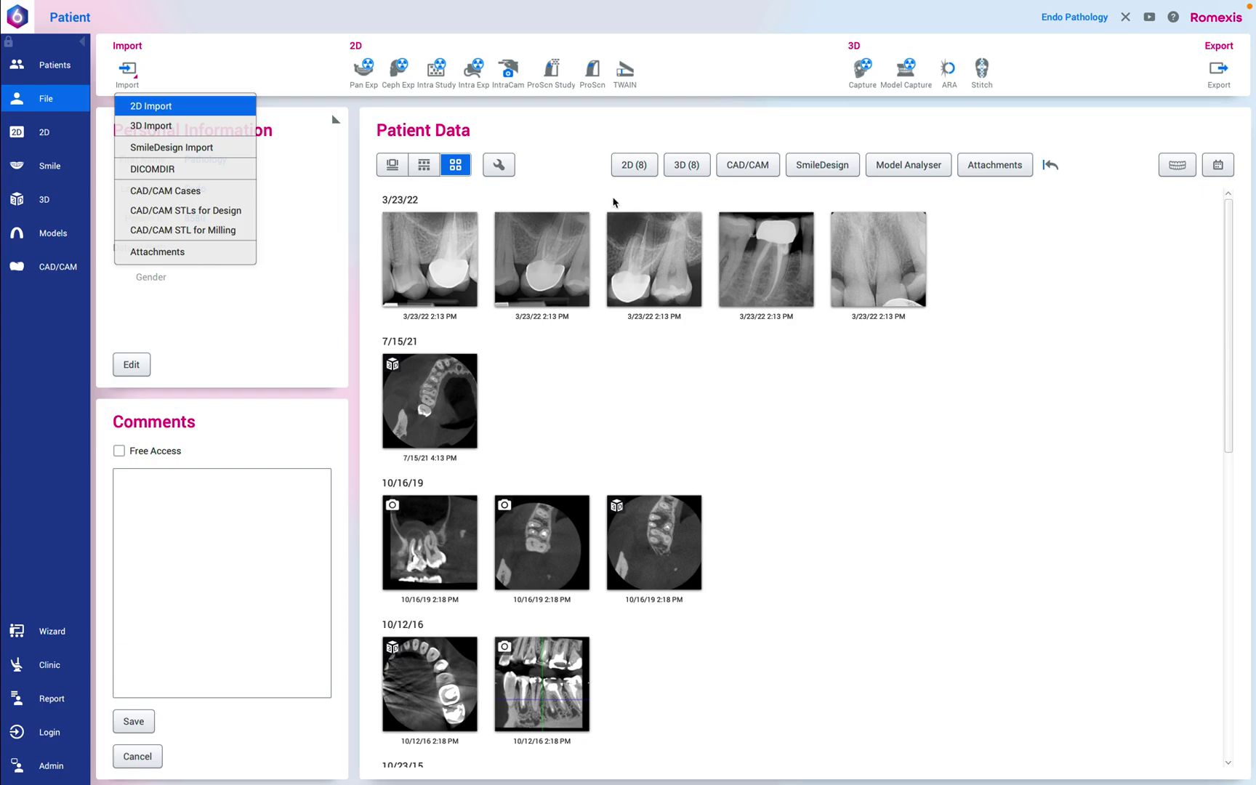
left_click(829, 482)
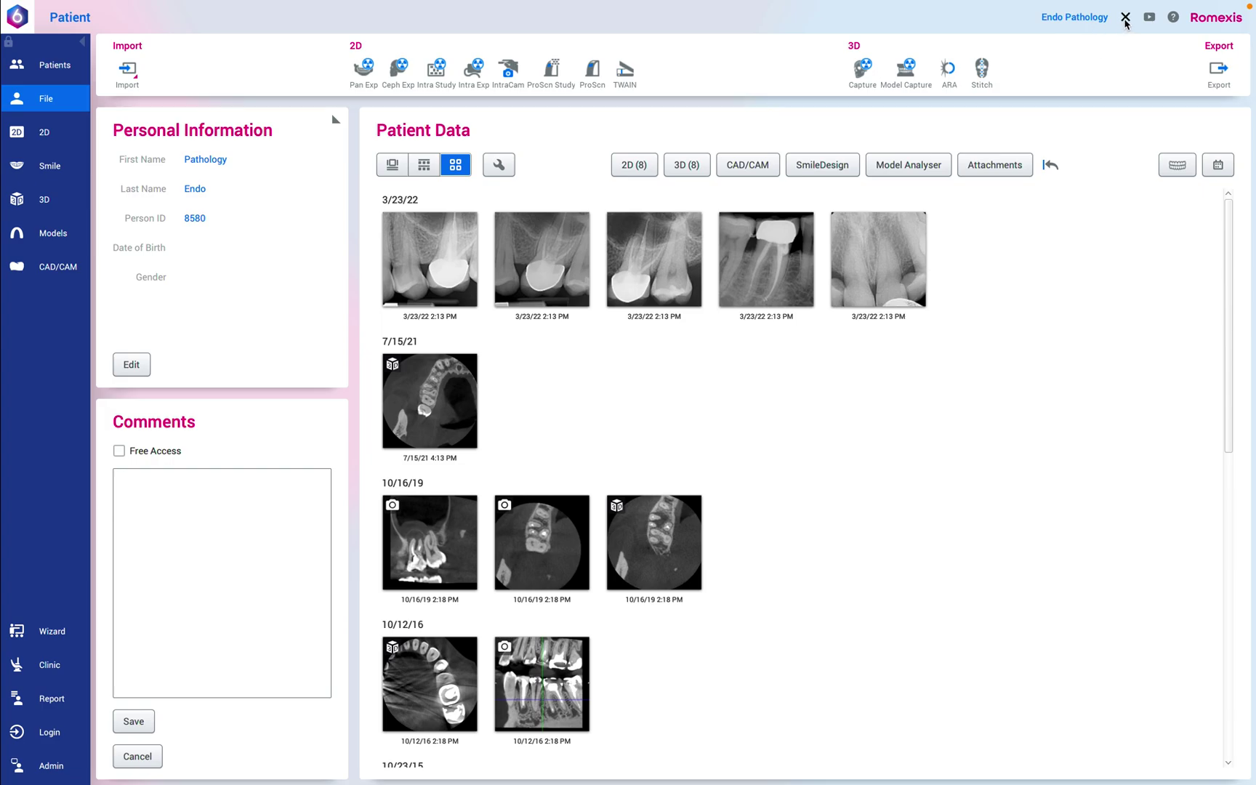
left_click(1126, 21)
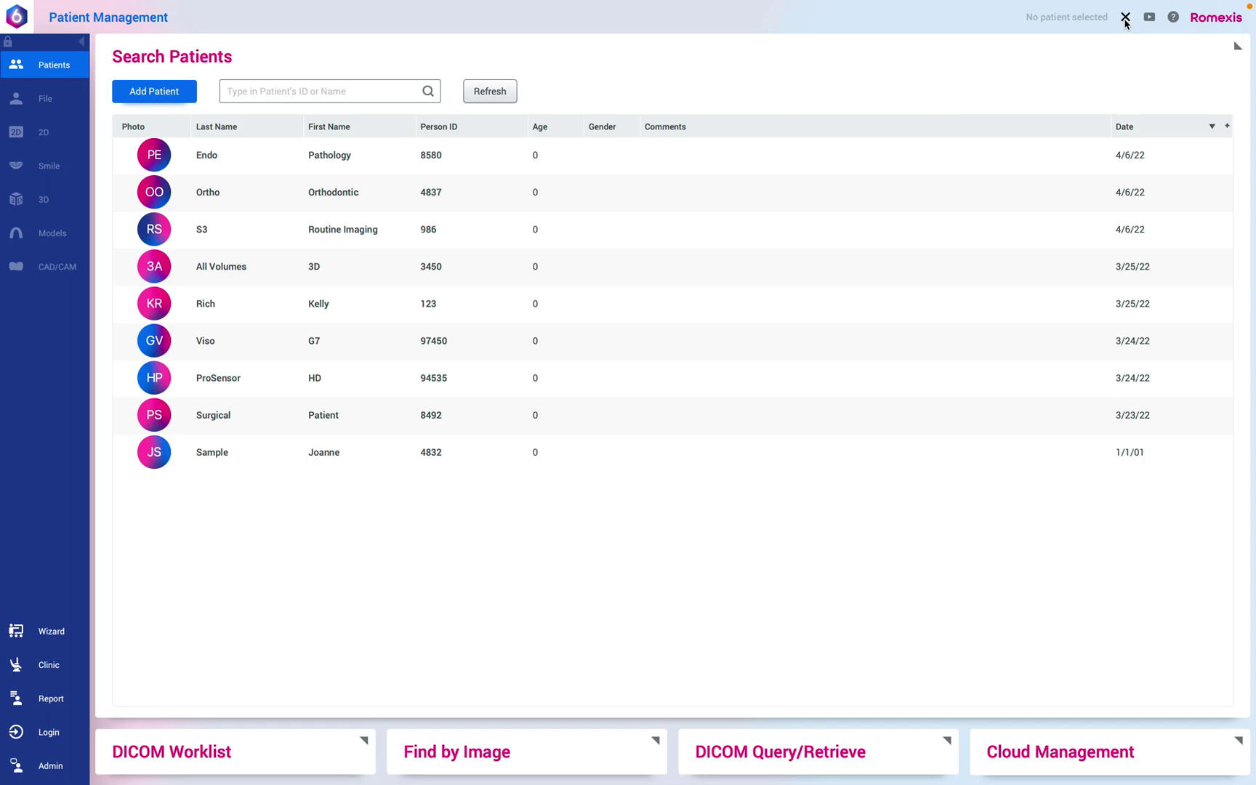
left_click(354, 305)
- Open the fifth patient's file, then expand the General tutorial videos section
double_click(354, 304)
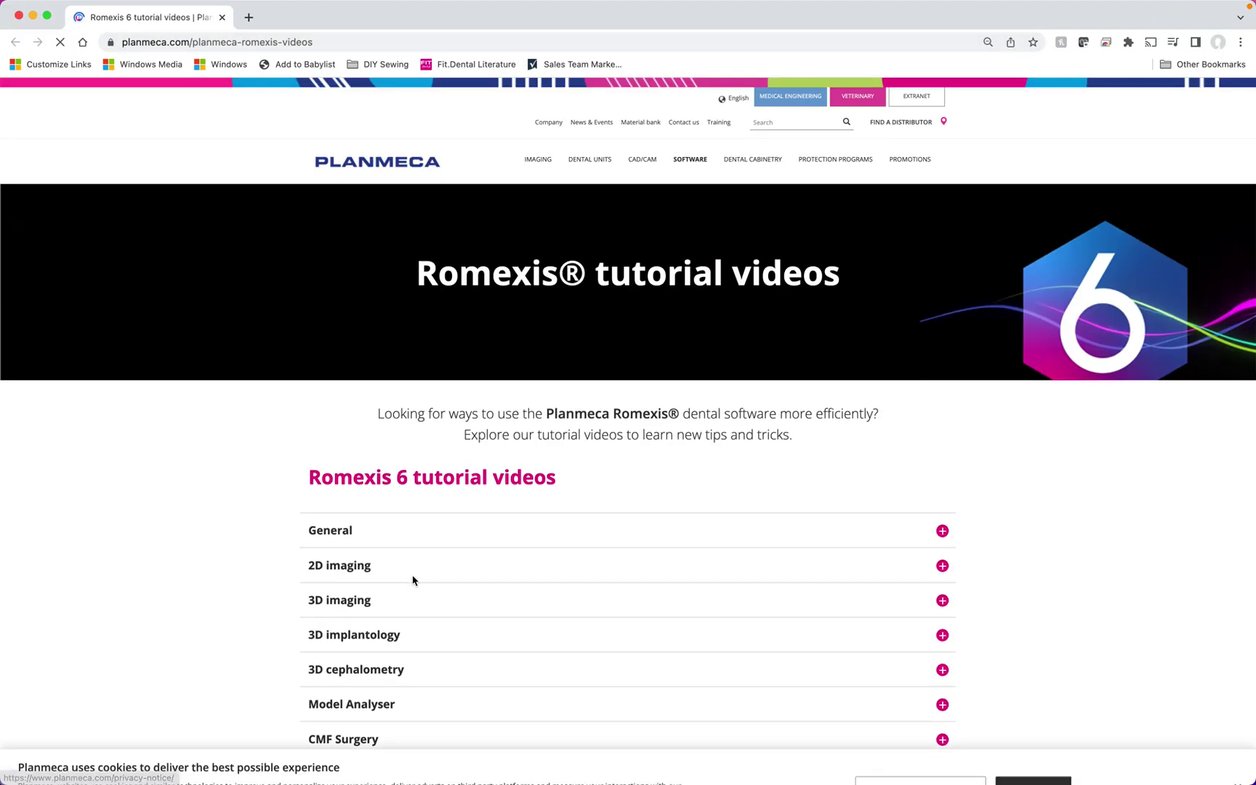
scroll(413, 580, "down", 5)
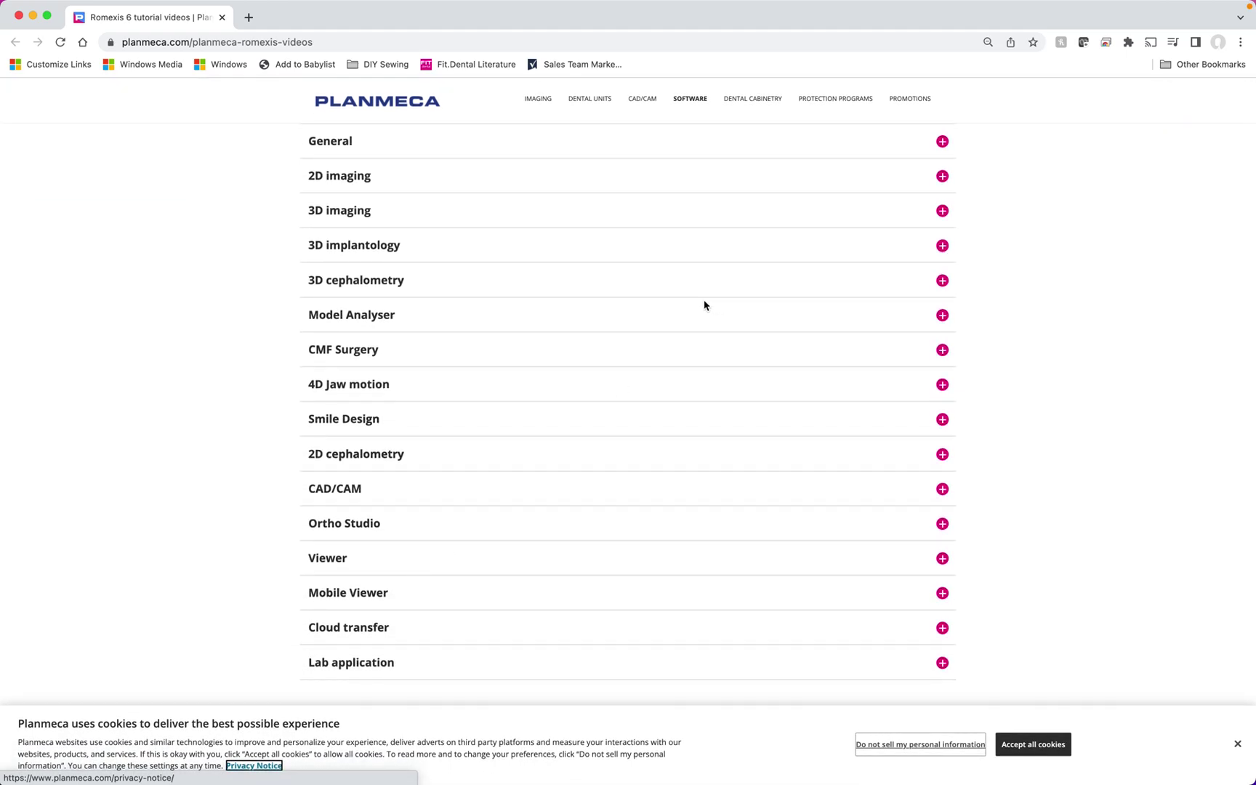
scroll(704, 303, "up", 1)
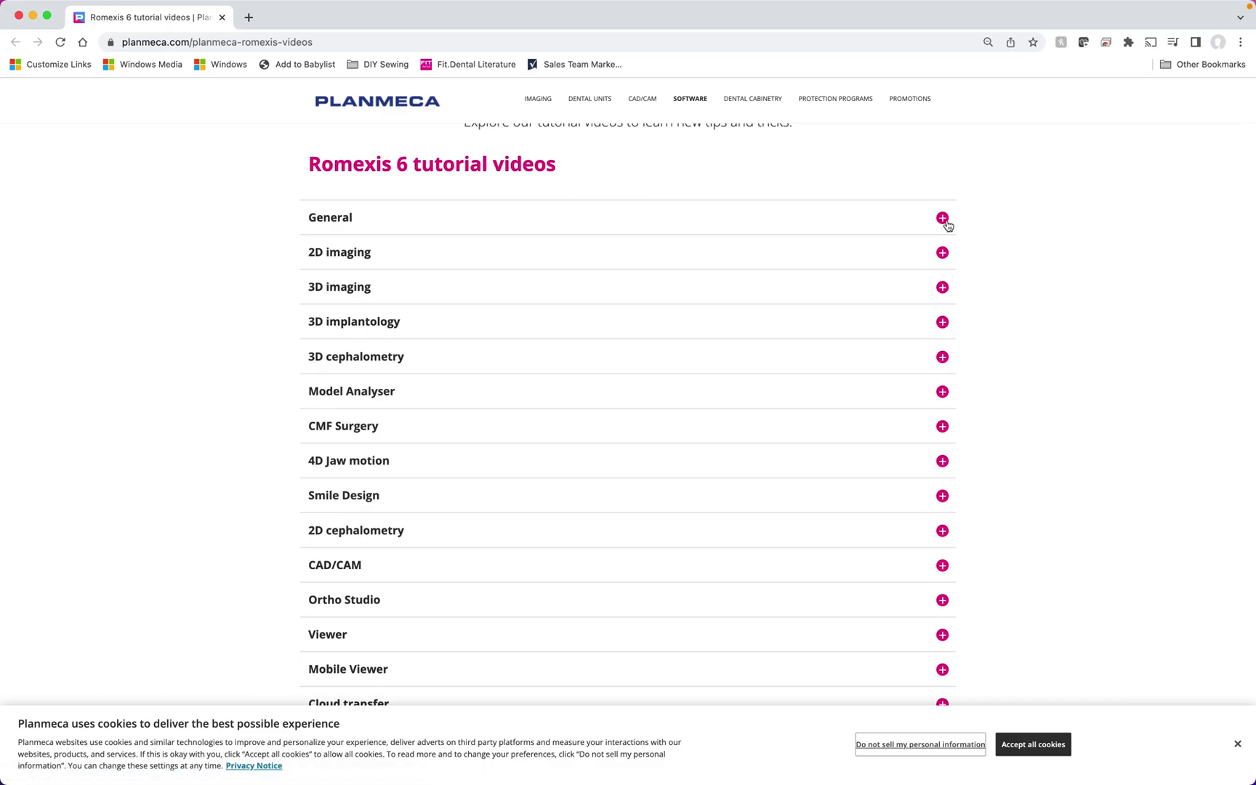
left_click(944, 219)
scroll(895, 349, "down", 5)
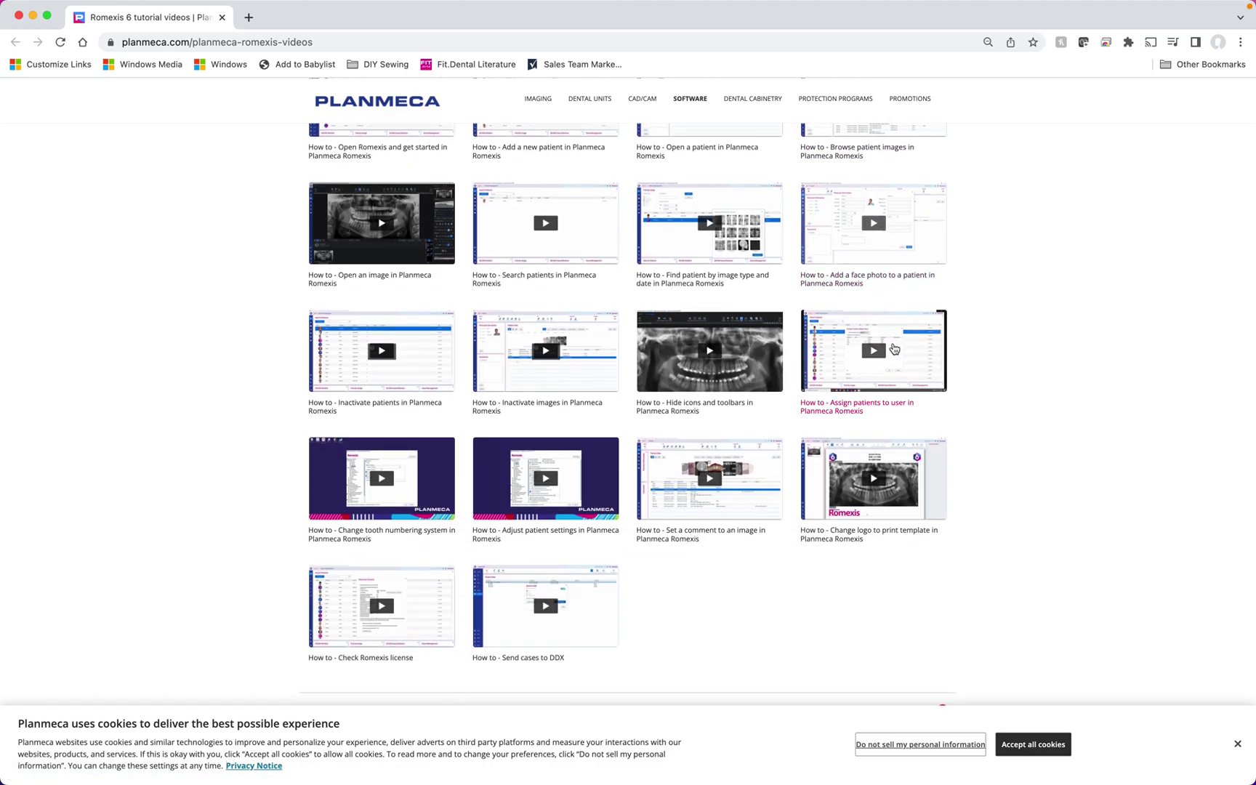
scroll(894, 349, "down", 2)
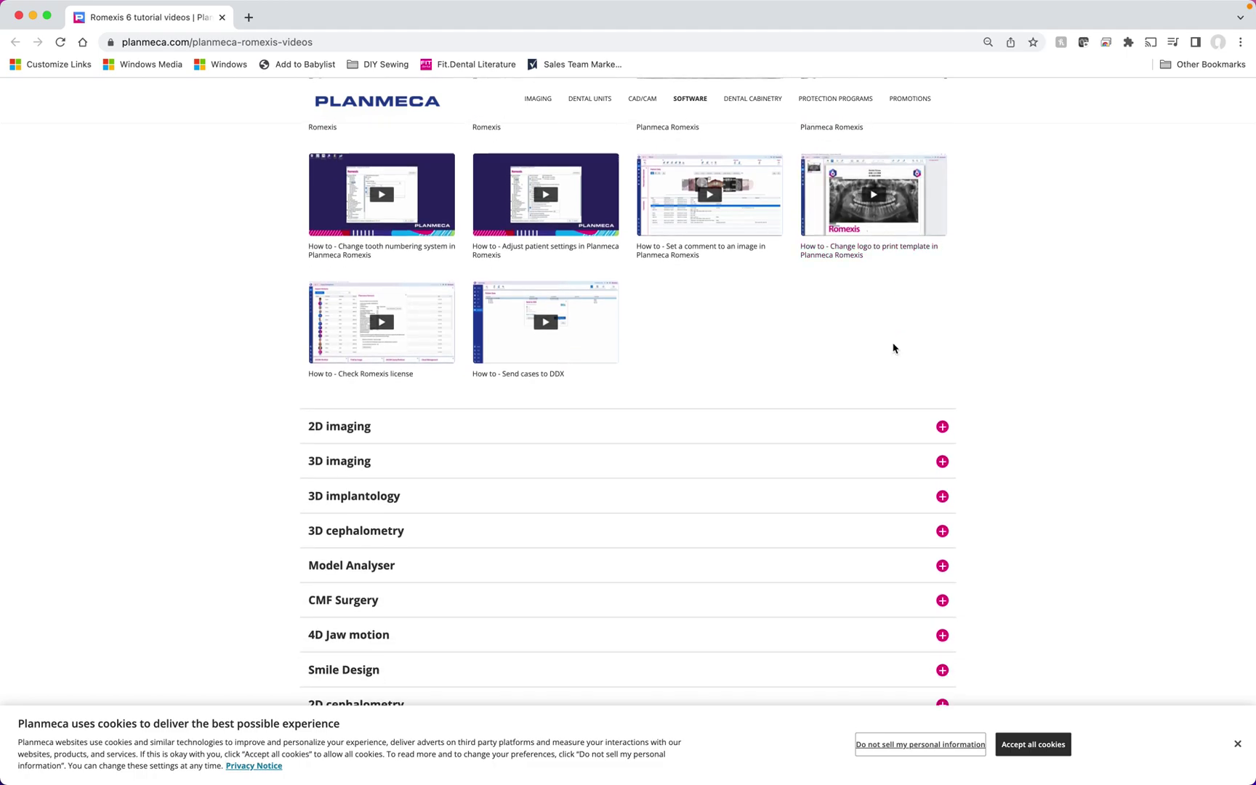
- Expand the 2D imaging tutorial videos section and scroll through its contents
left_click(942, 428)
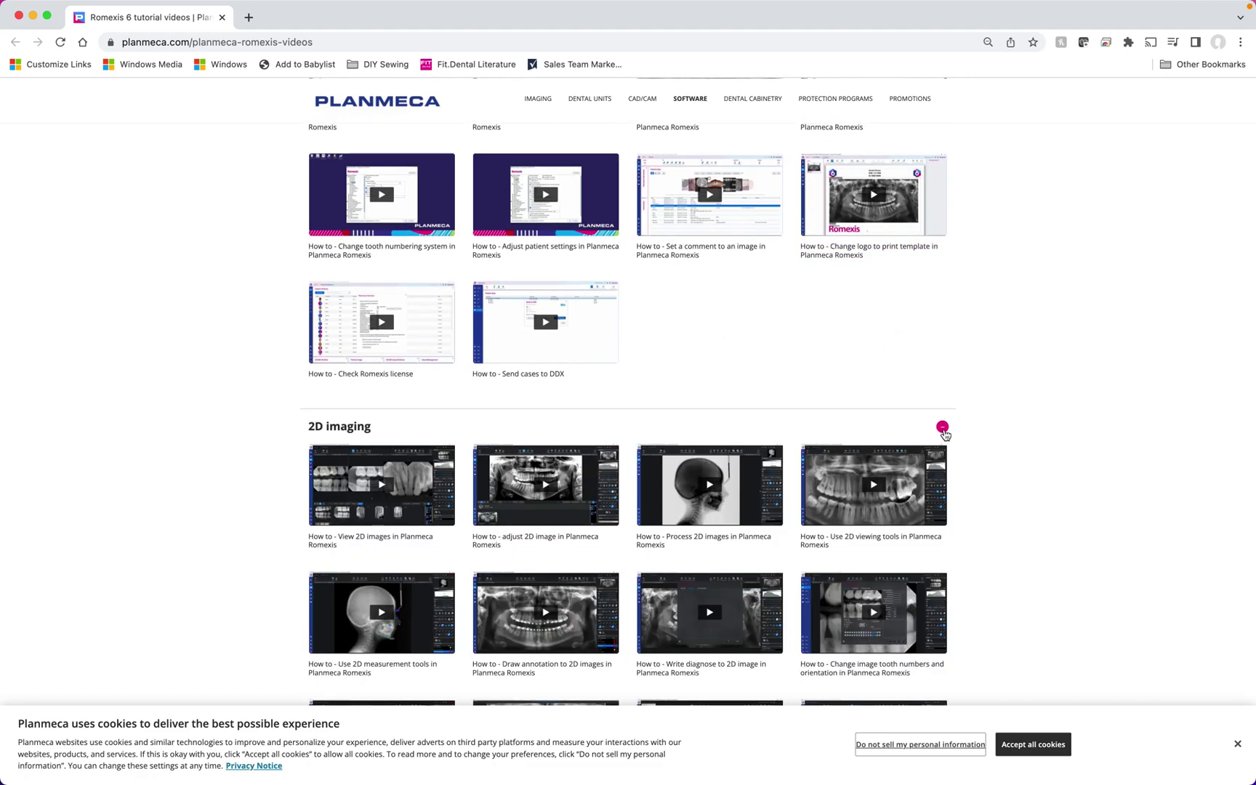
scroll(945, 435, "down", 3)
scroll(945, 435, "down", 2)
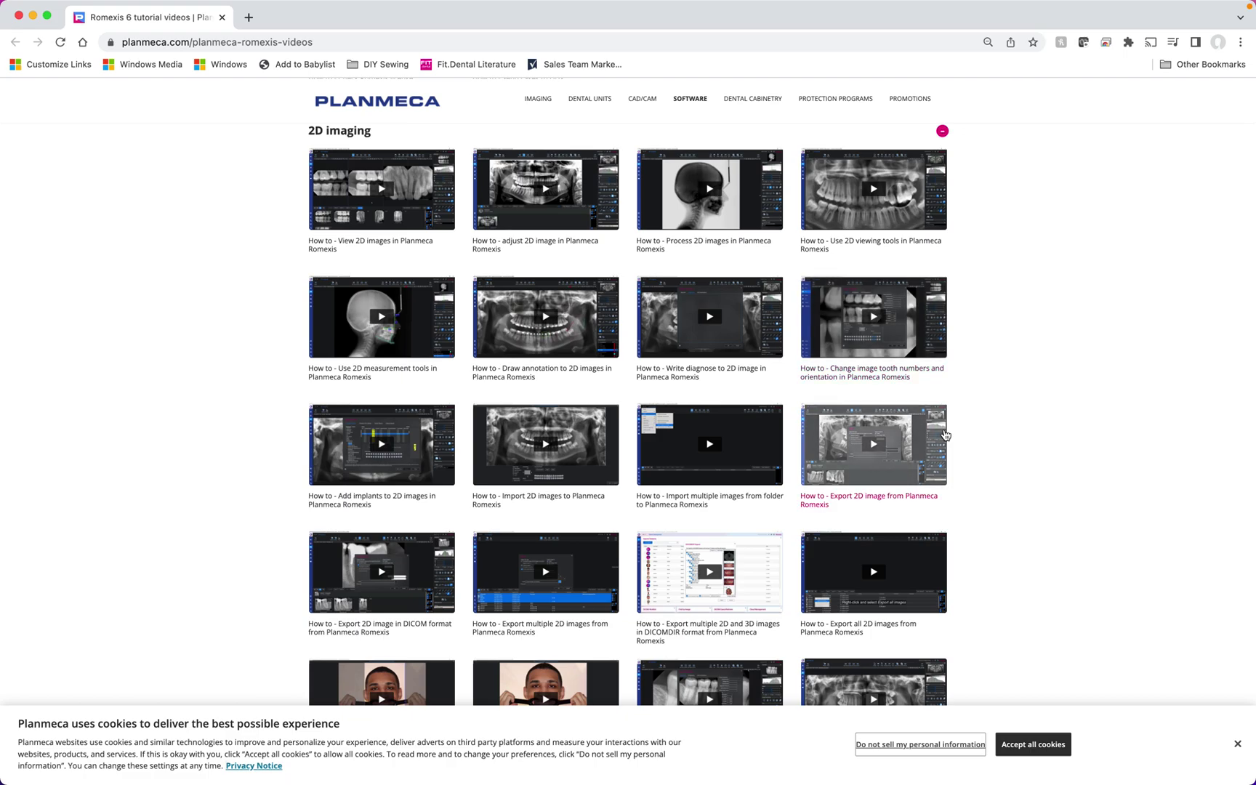
scroll(840, 531, "down", 10)
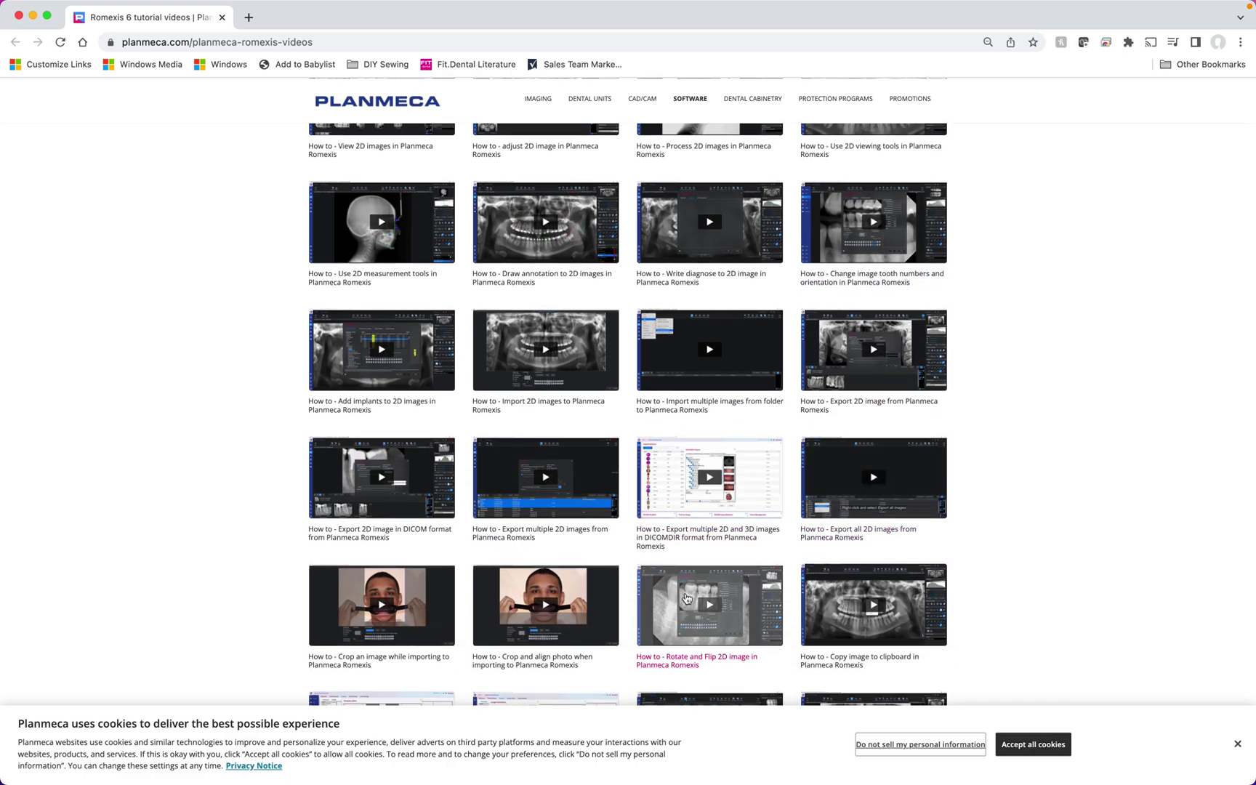
scroll(687, 597, "down", 3)
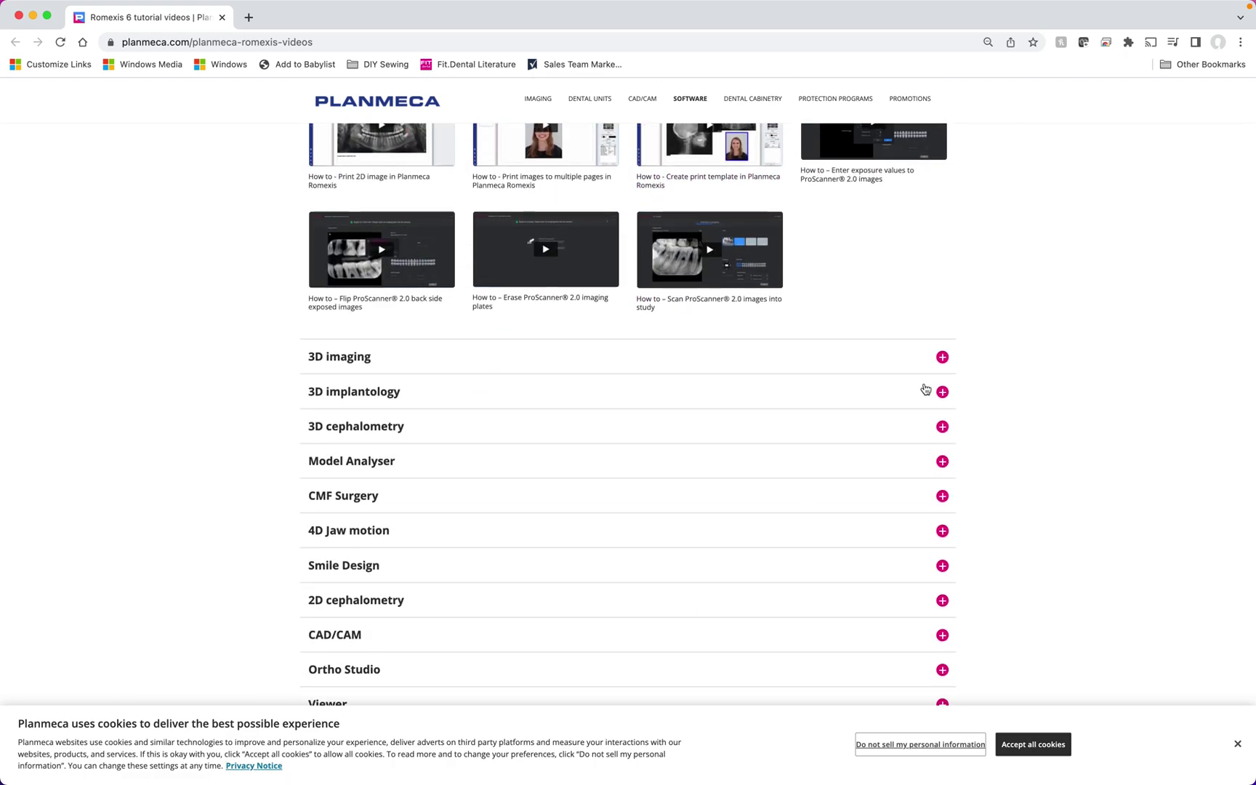
- Expand the 3D imaging tutorial videos section, then close the browser window
left_click(943, 357)
scroll(844, 440, "down", 3)
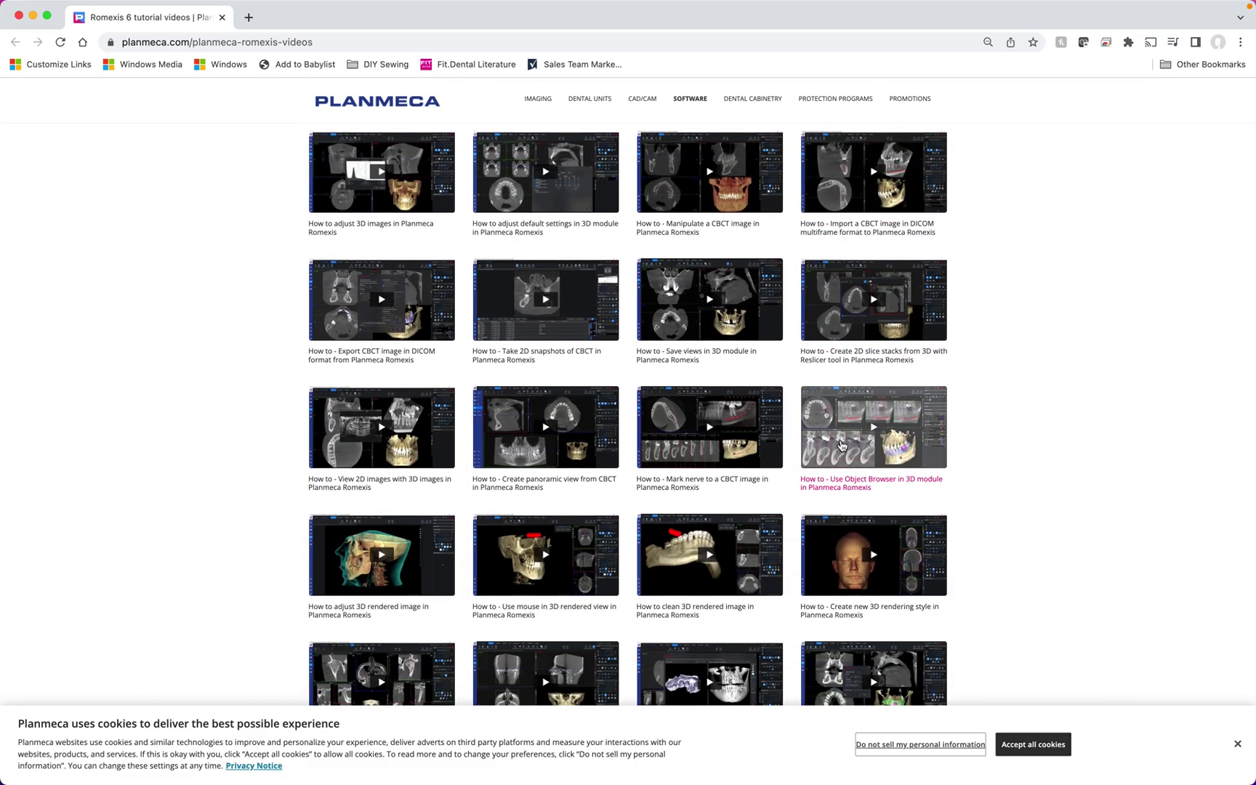
scroll(710, 436, "up", 5)
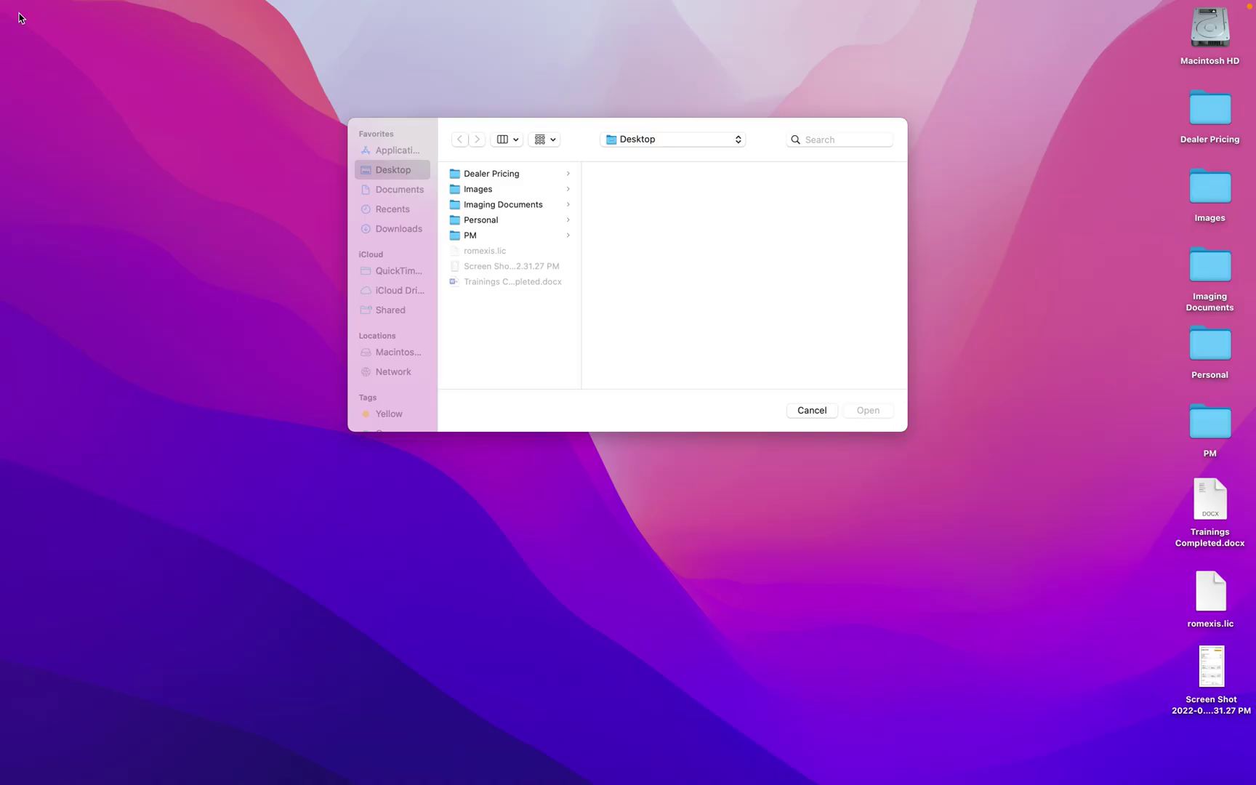
left_click(18, 15)
- Bring Romexis back to the front and close the open patient file
mouse_move(568, 783)
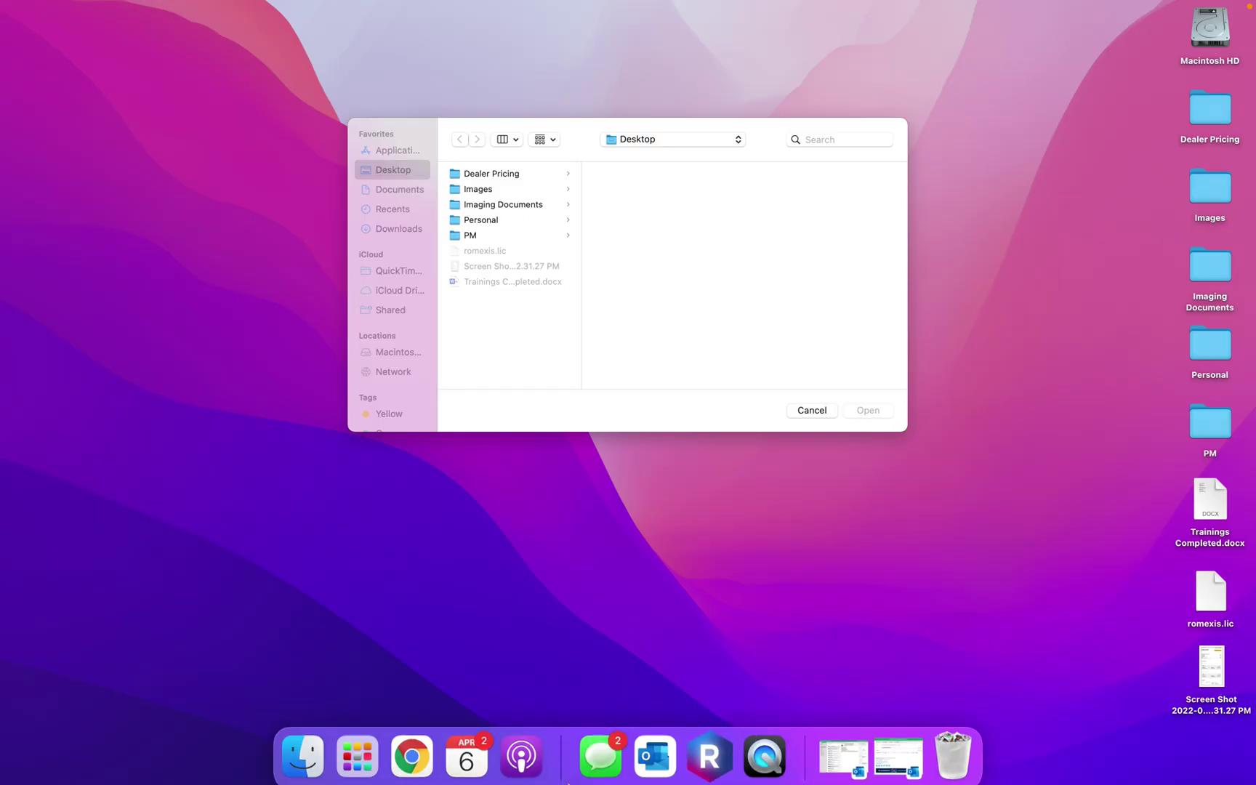
left_click(718, 756)
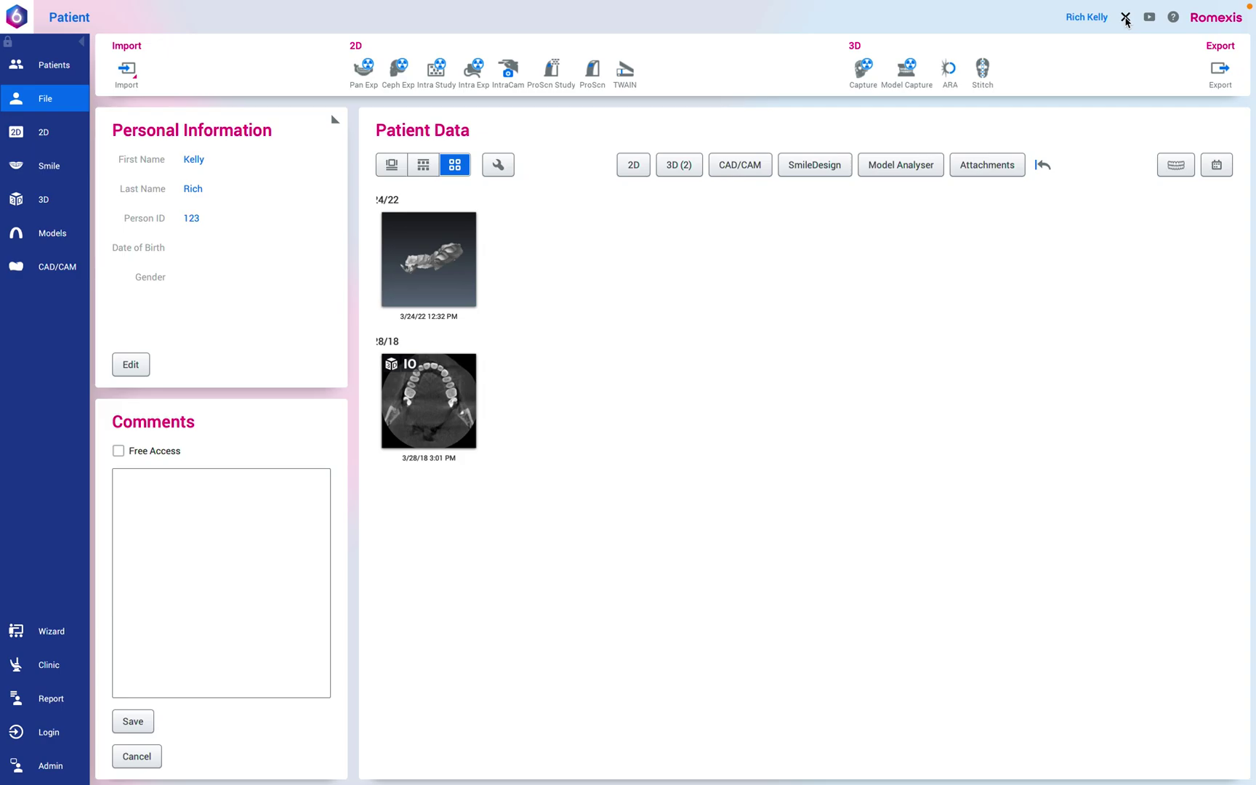
left_click(1125, 18)
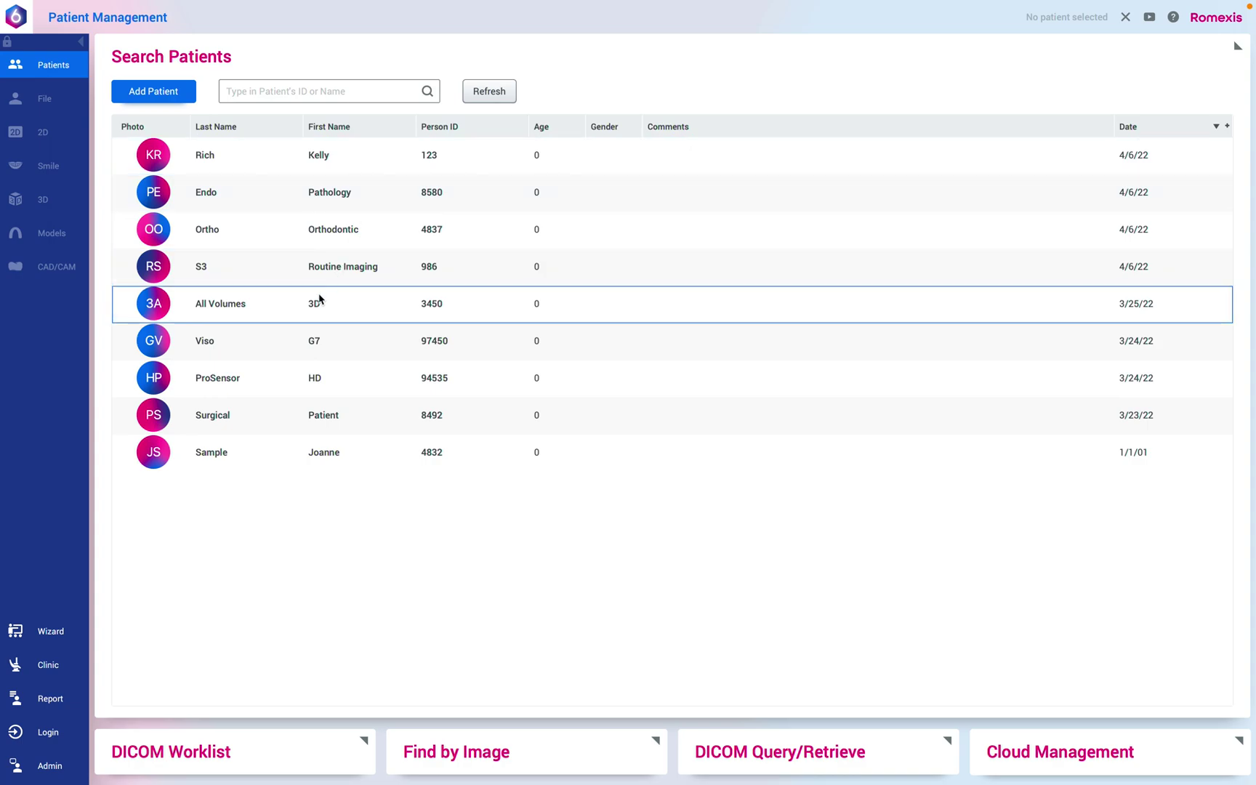
- Open the sample patient's 9/18/20 CBCT volume, zoom out and rotate to a frontal jaw view
left_click(341, 453)
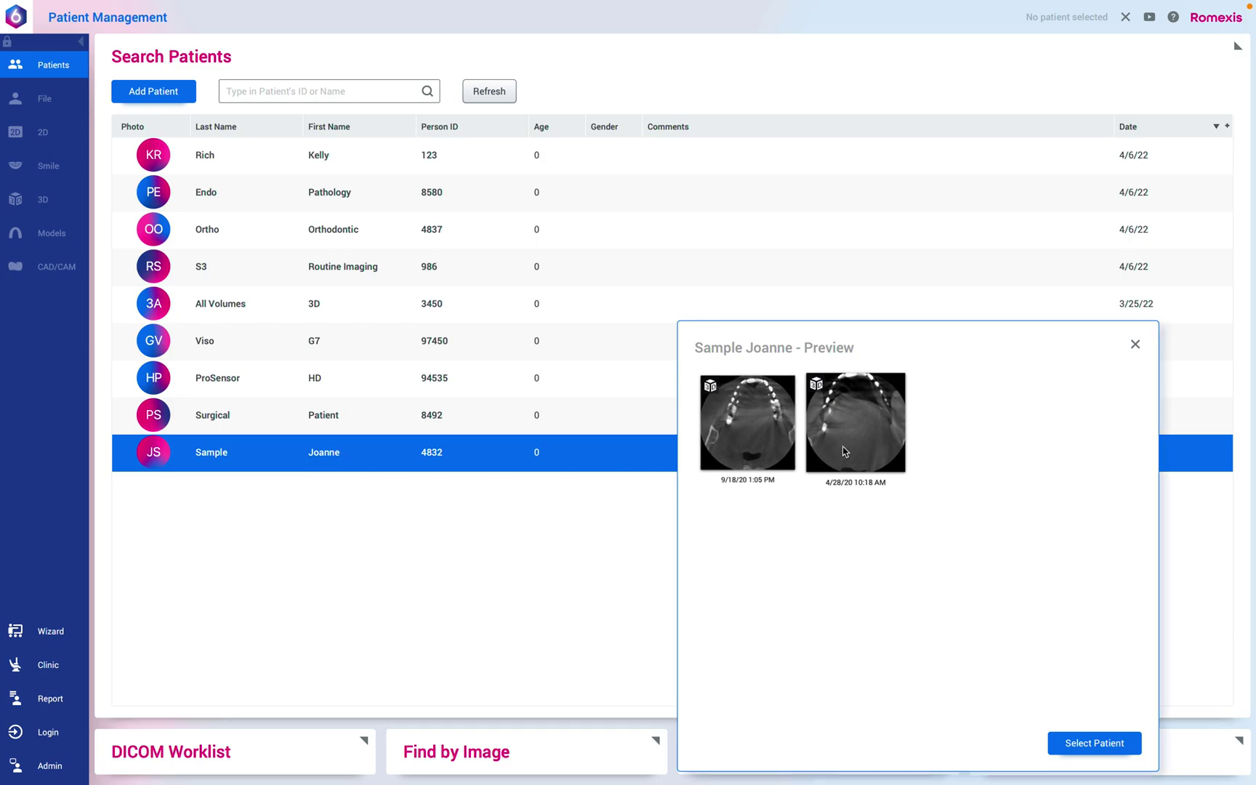
double_click(765, 423)
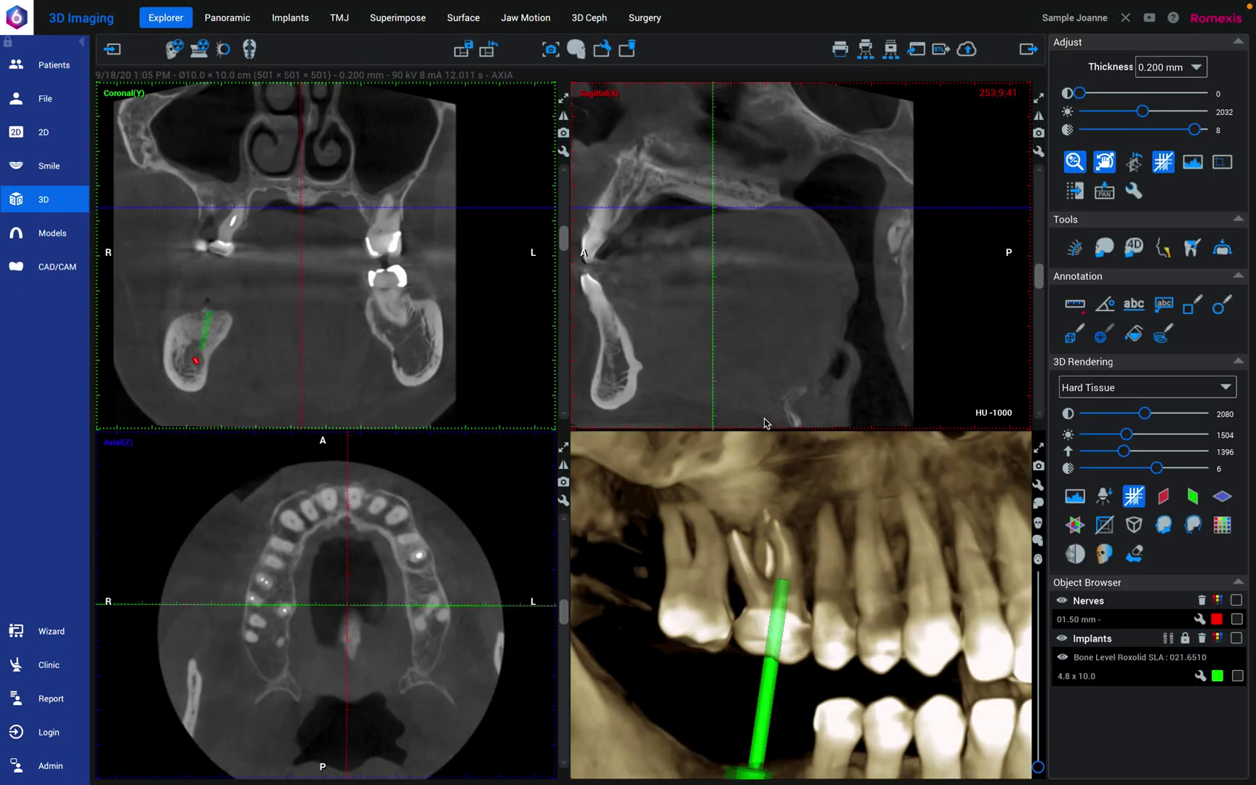
scroll(808, 565, "down", 5)
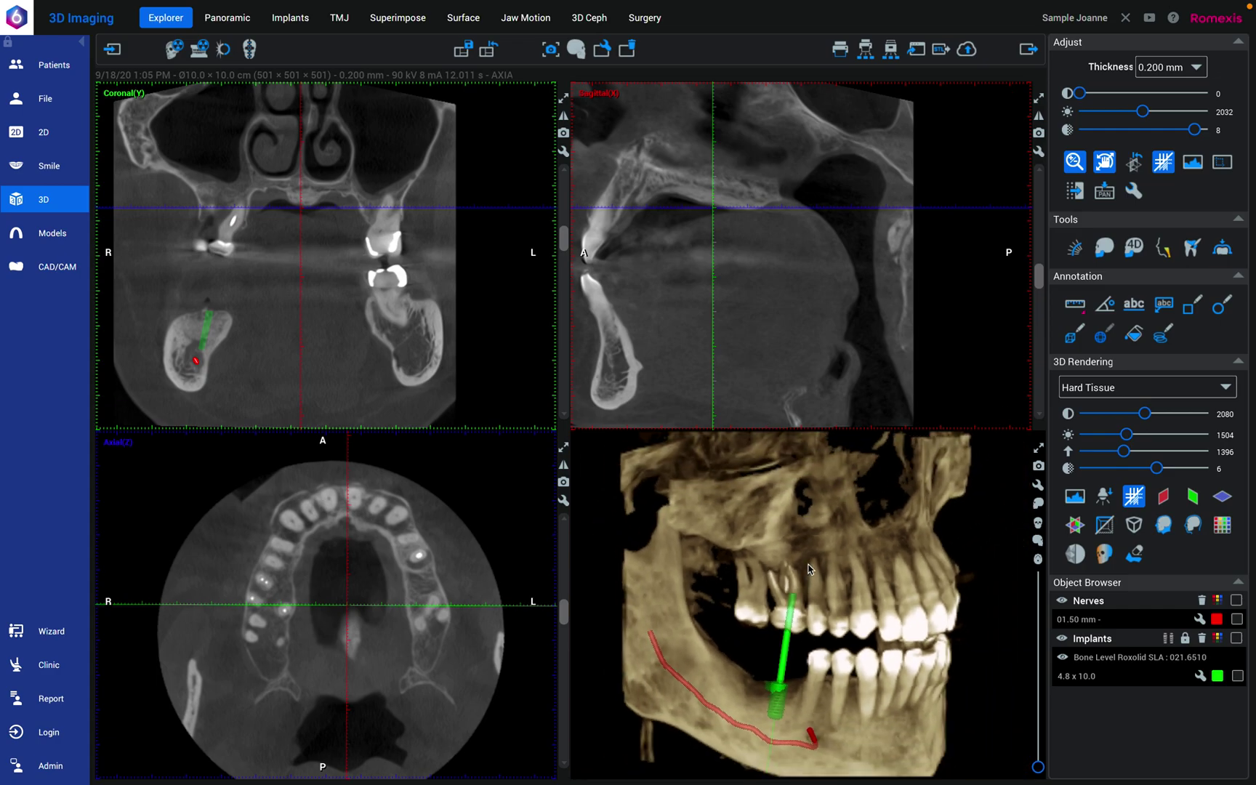
left_click_drag(920, 619, 738, 534)
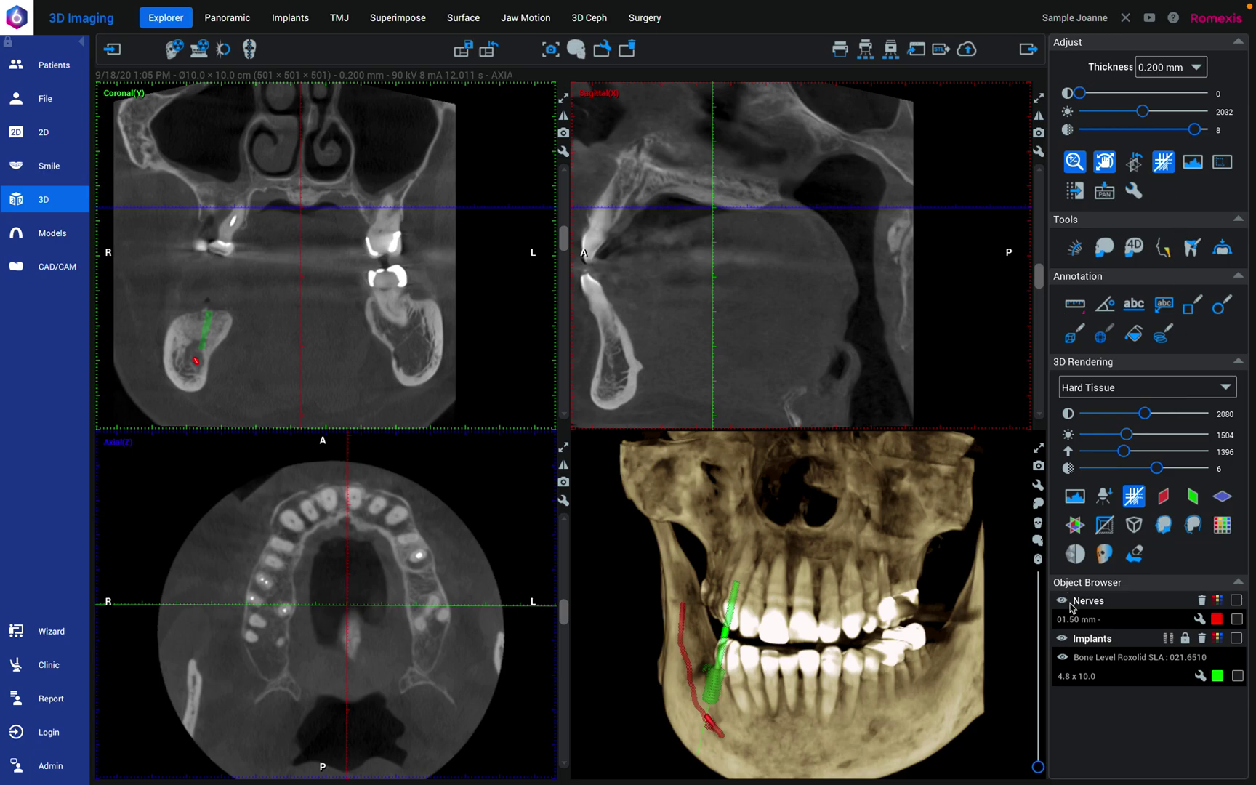
- Bring up and dismiss the Adjust toolbar's customisation options
right_click(1191, 201)
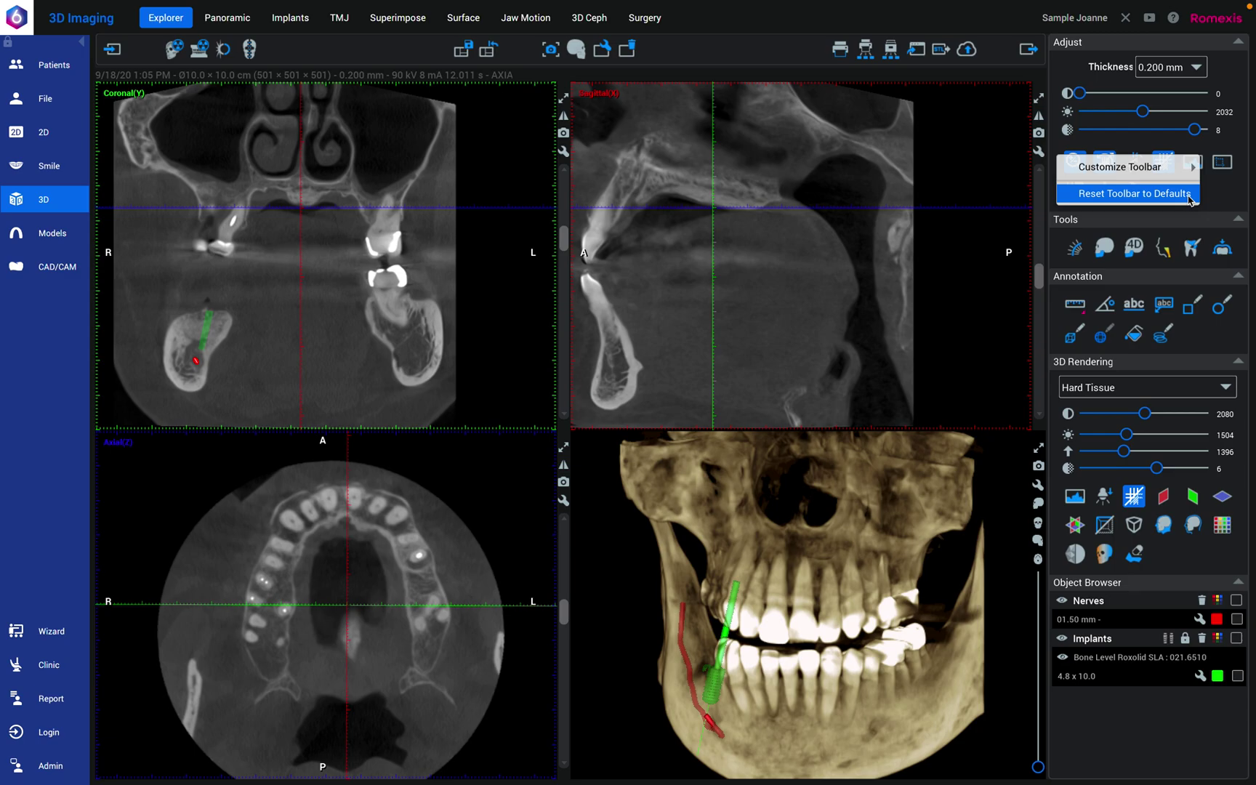
mouse_move(1172, 175)
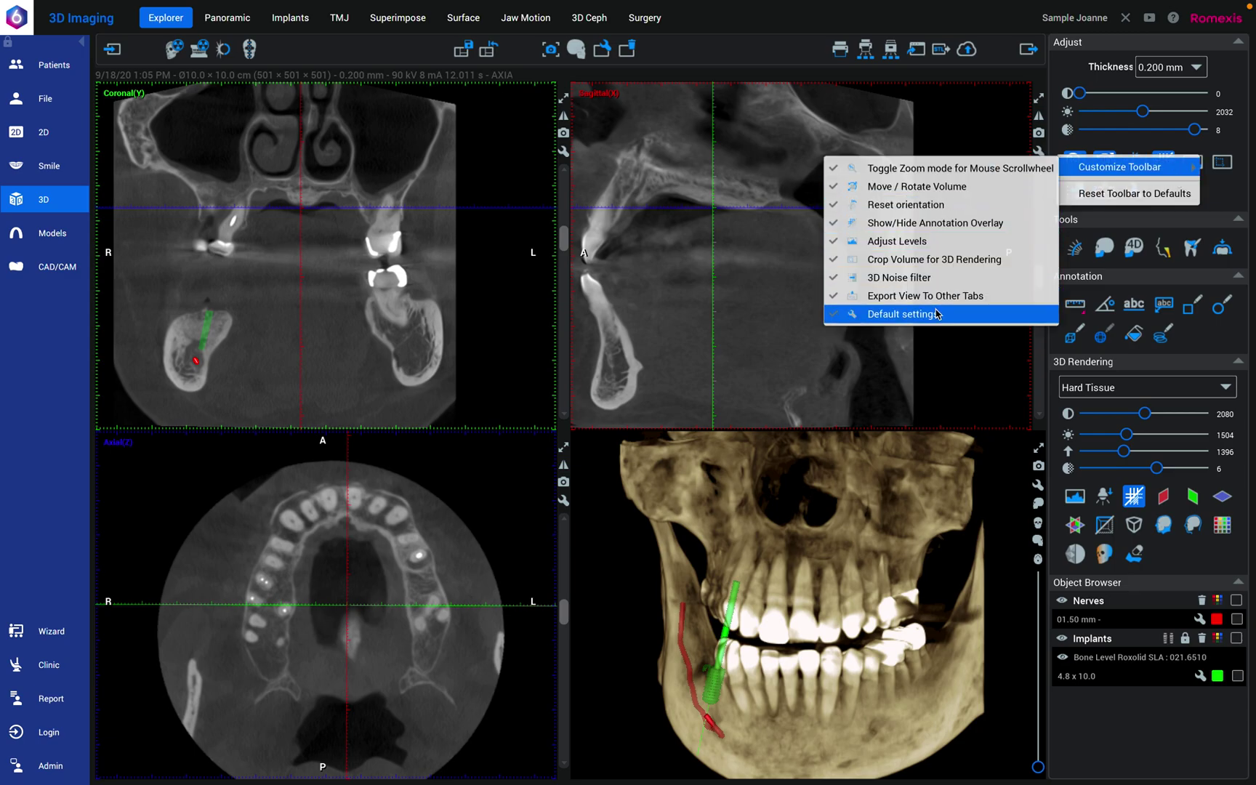
left_click(1220, 198)
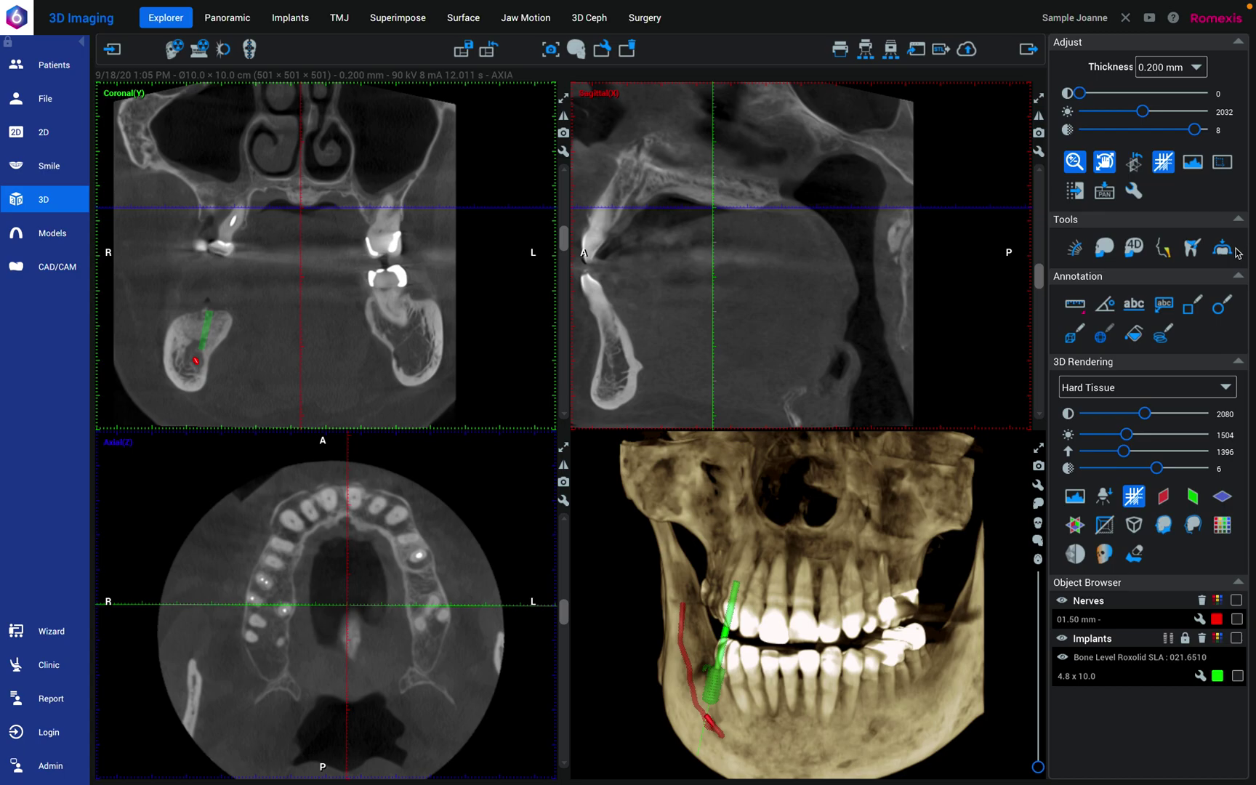
- Remove the Draw Arrow tool from the Annotation toolbar via Customize Toolbar
right_click(1218, 339)
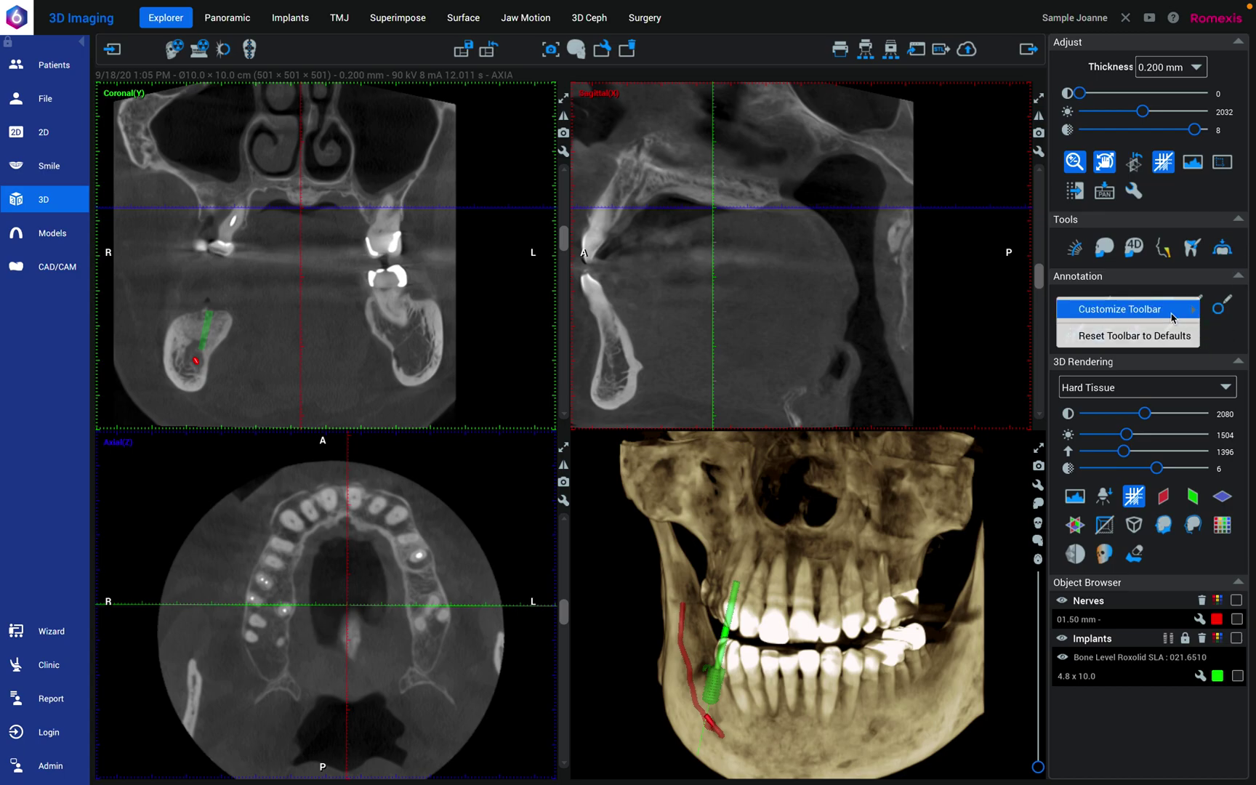
mouse_move(1172, 317)
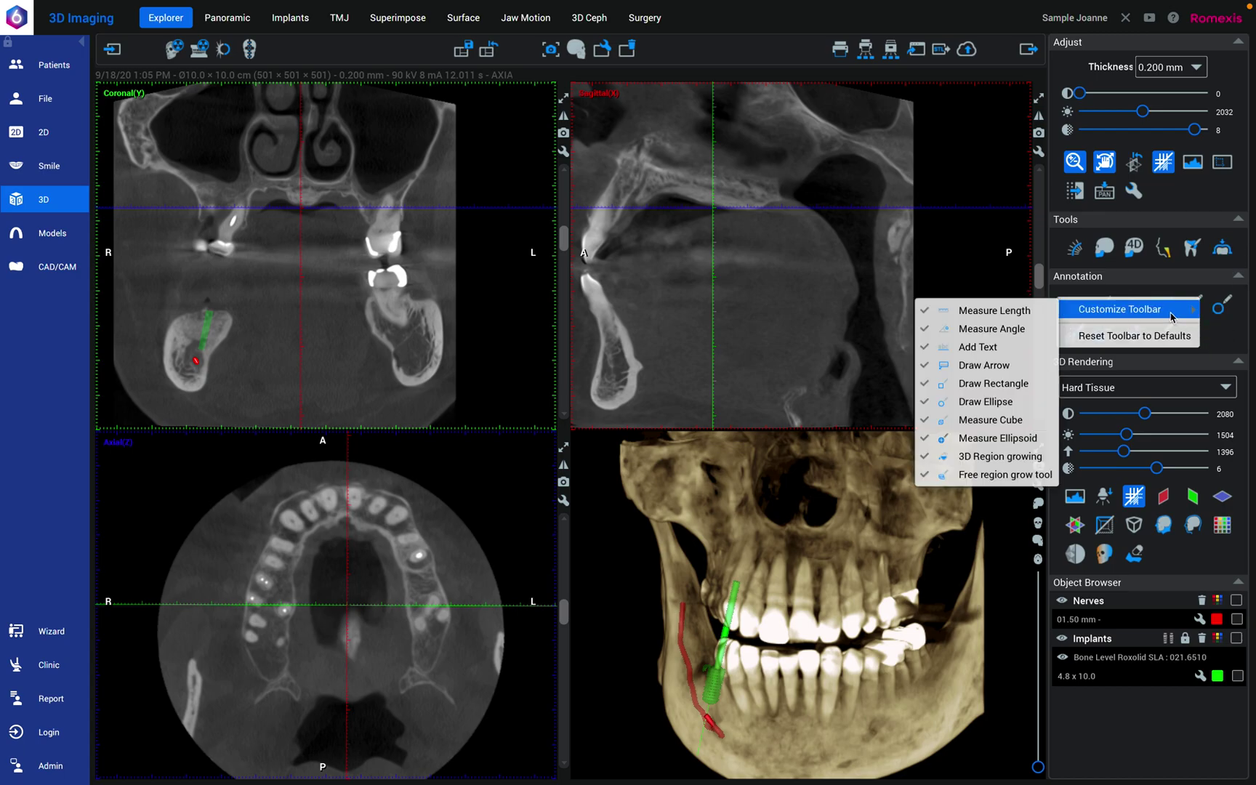
left_click(993, 353)
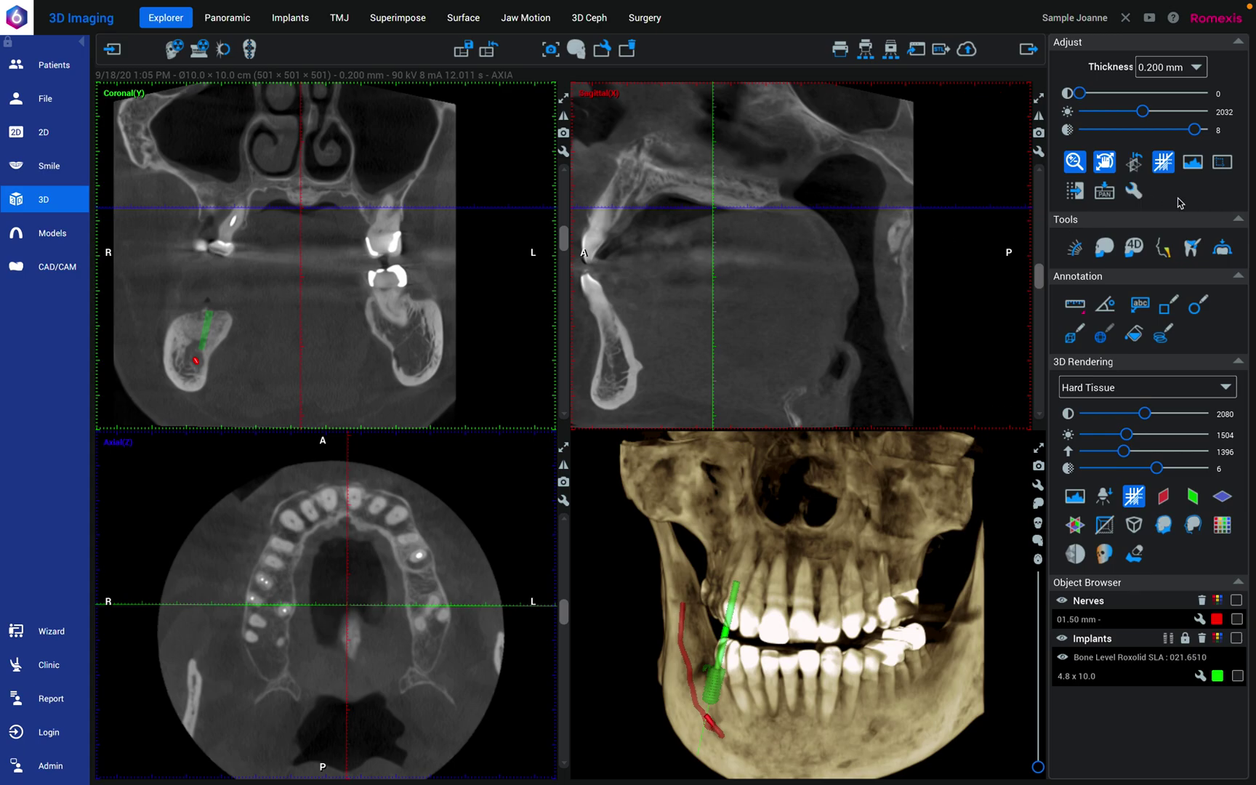
- Set the General default image adjustment sliders to 0, 2080 and 6, then view Explorer defaults
left_click(1142, 196)
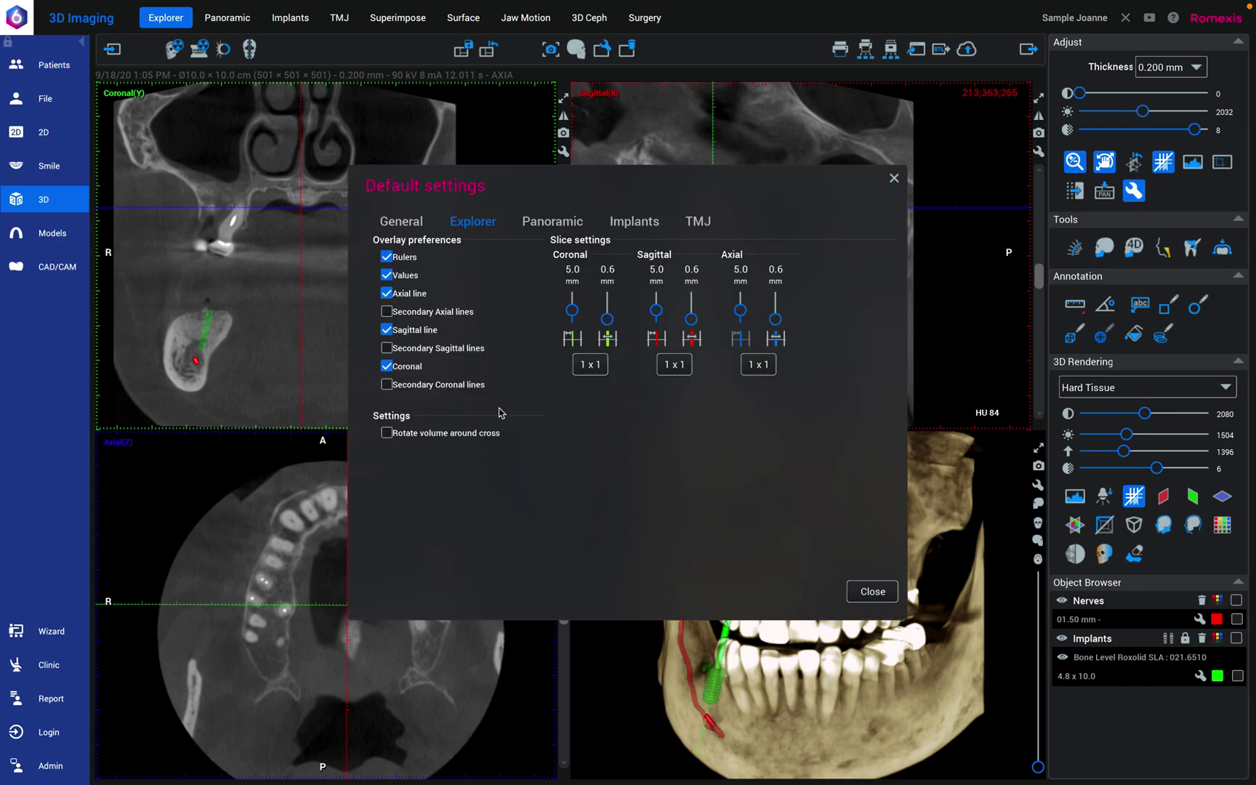
left_click(404, 227)
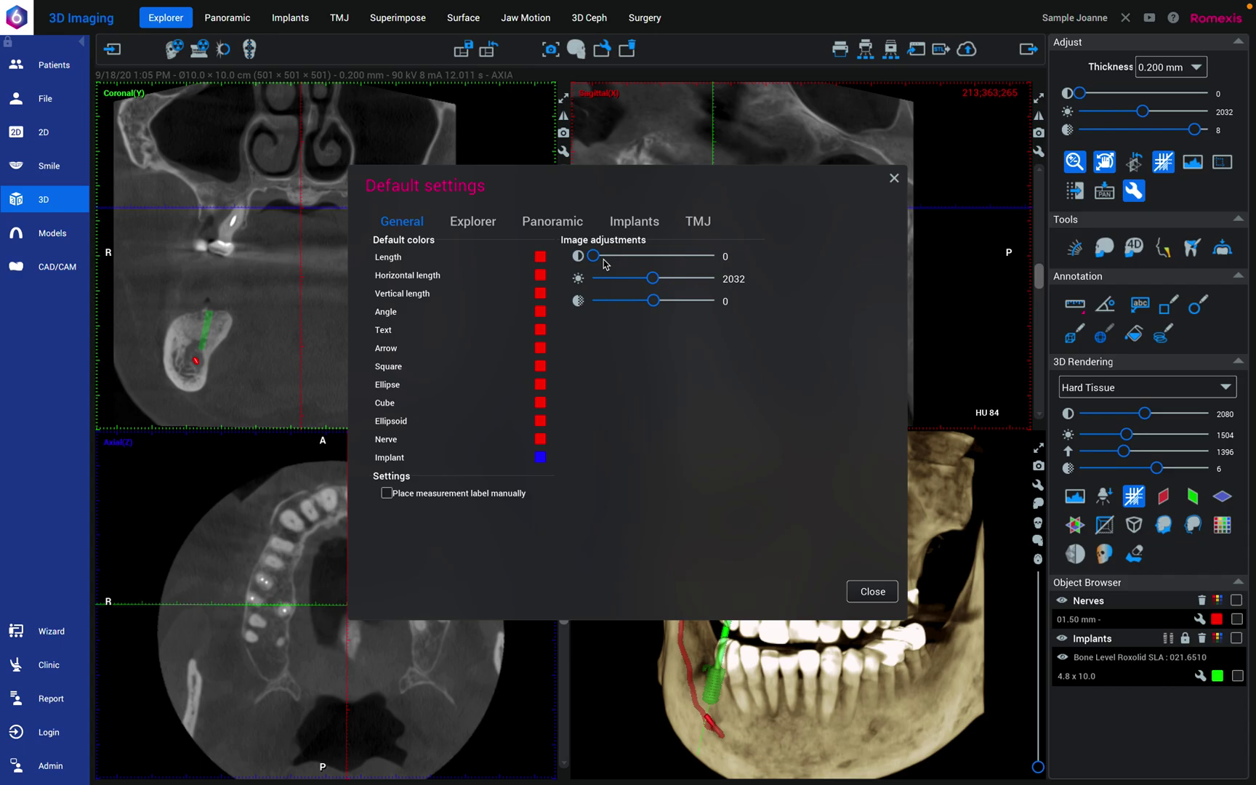
mouse_move(596, 262)
left_mouse_down()
mouse_move(676, 263)
mouse_move(572, 261)
left_mouse_up()
left_click_drag(655, 283, 654, 283)
left_click_drag(657, 305, 688, 305)
left_click_drag(685, 305, 693, 307)
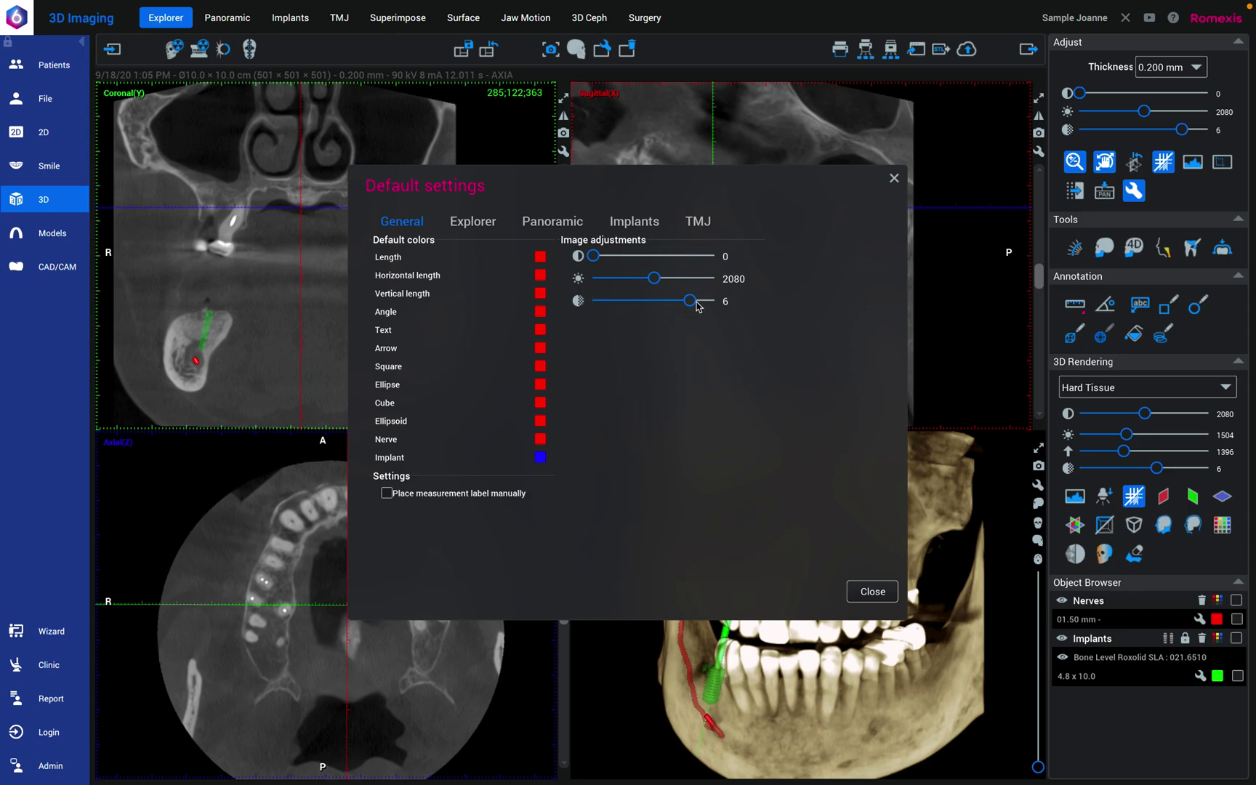
left_click(472, 222)
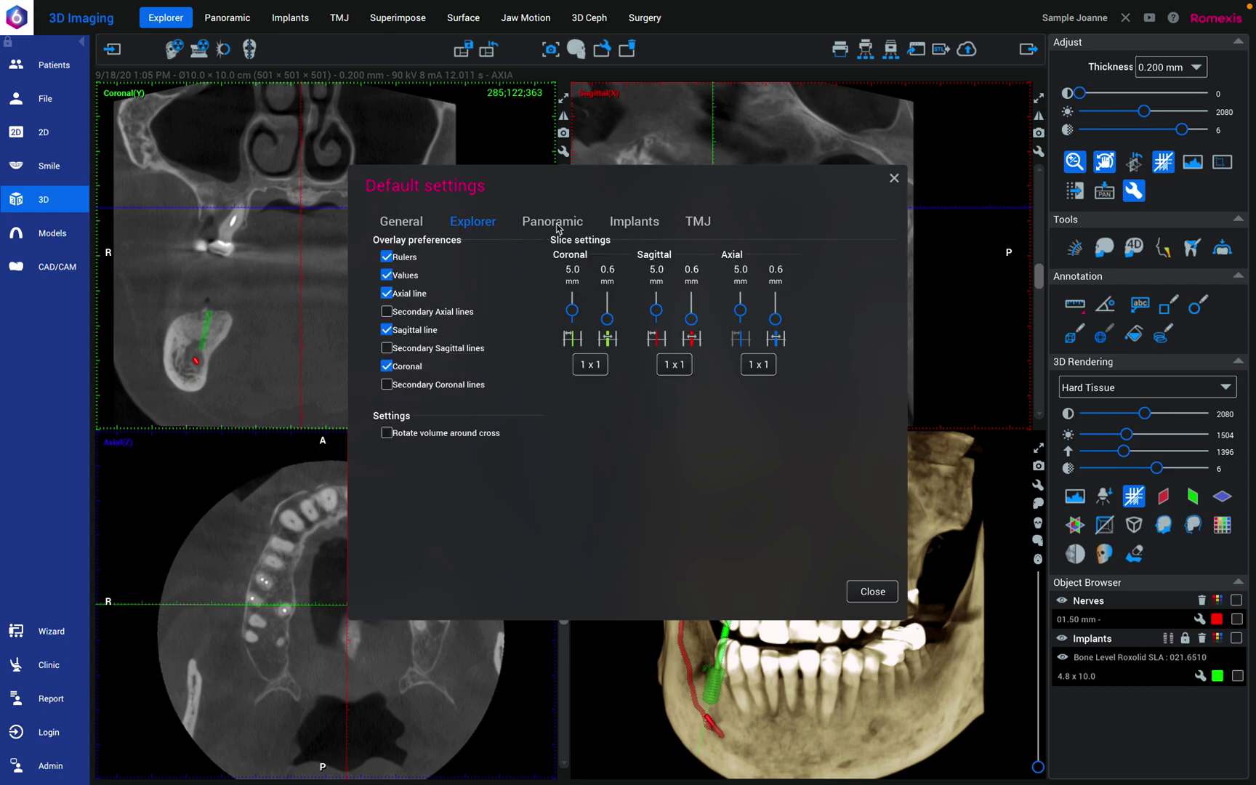
- Review the Implants defaults, enter implant planning, and move the axial slice up through the crowns
left_click(641, 230)
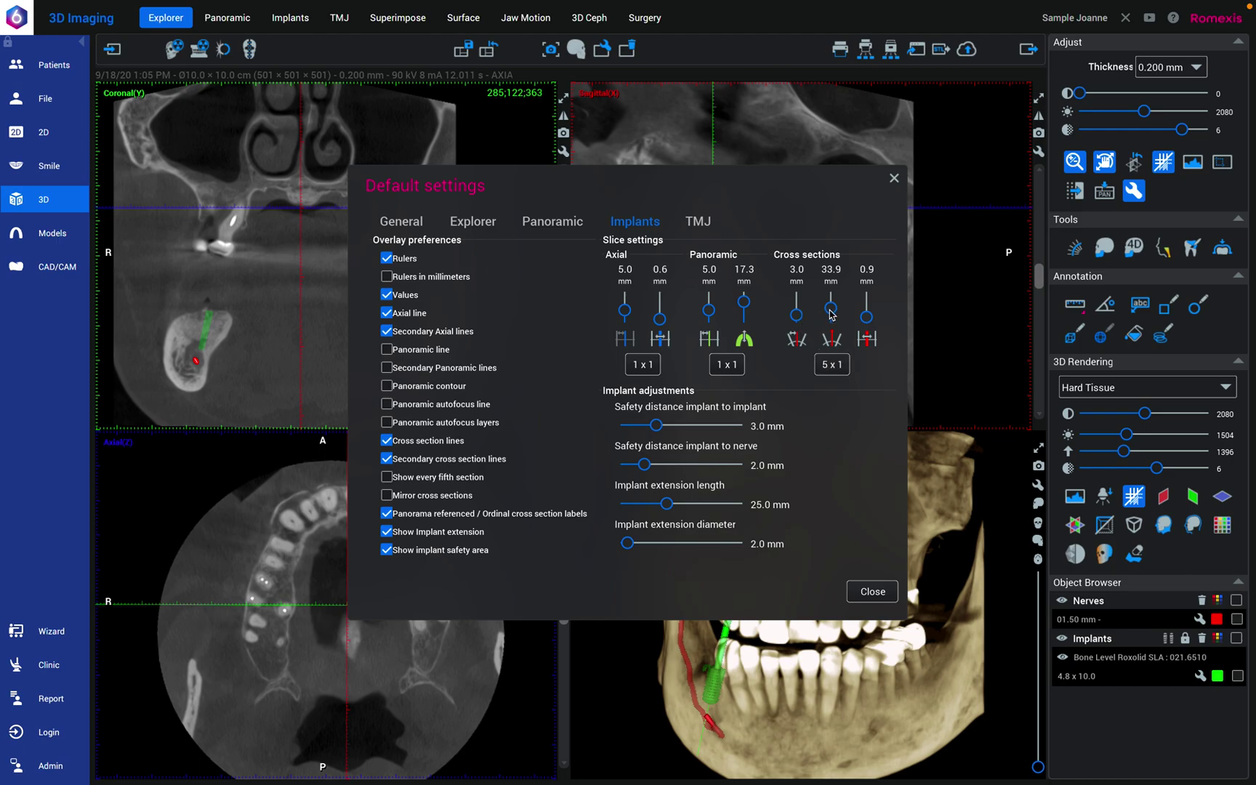
left_click(881, 598)
left_click(307, 28)
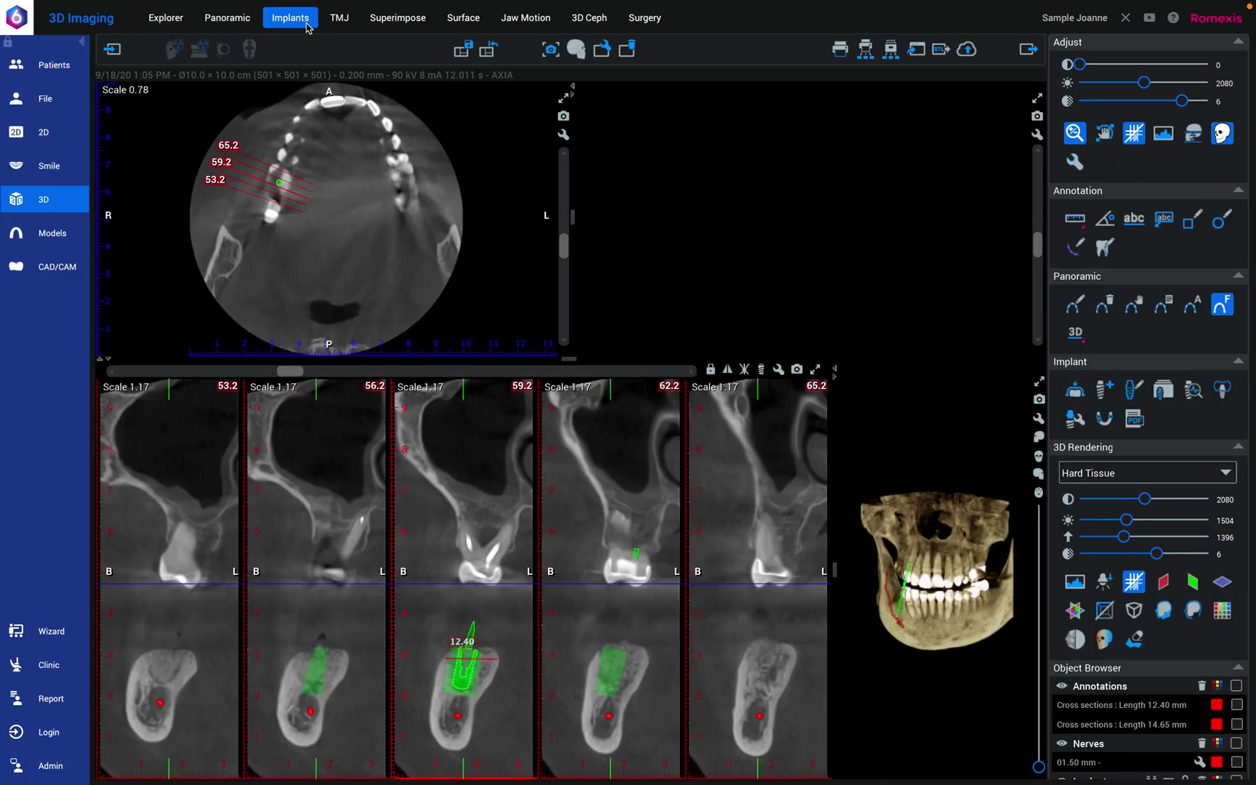
left_click_drag(565, 251, 566, 271)
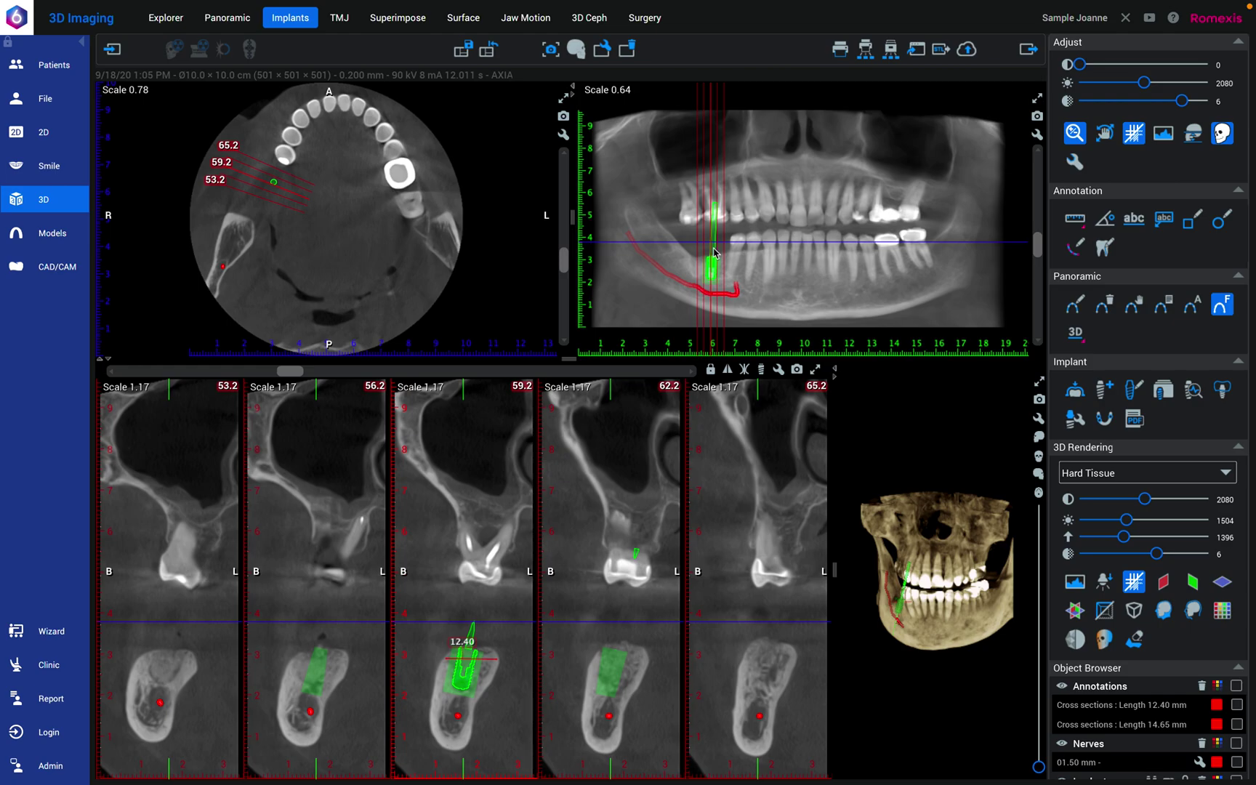
left_click(1077, 165)
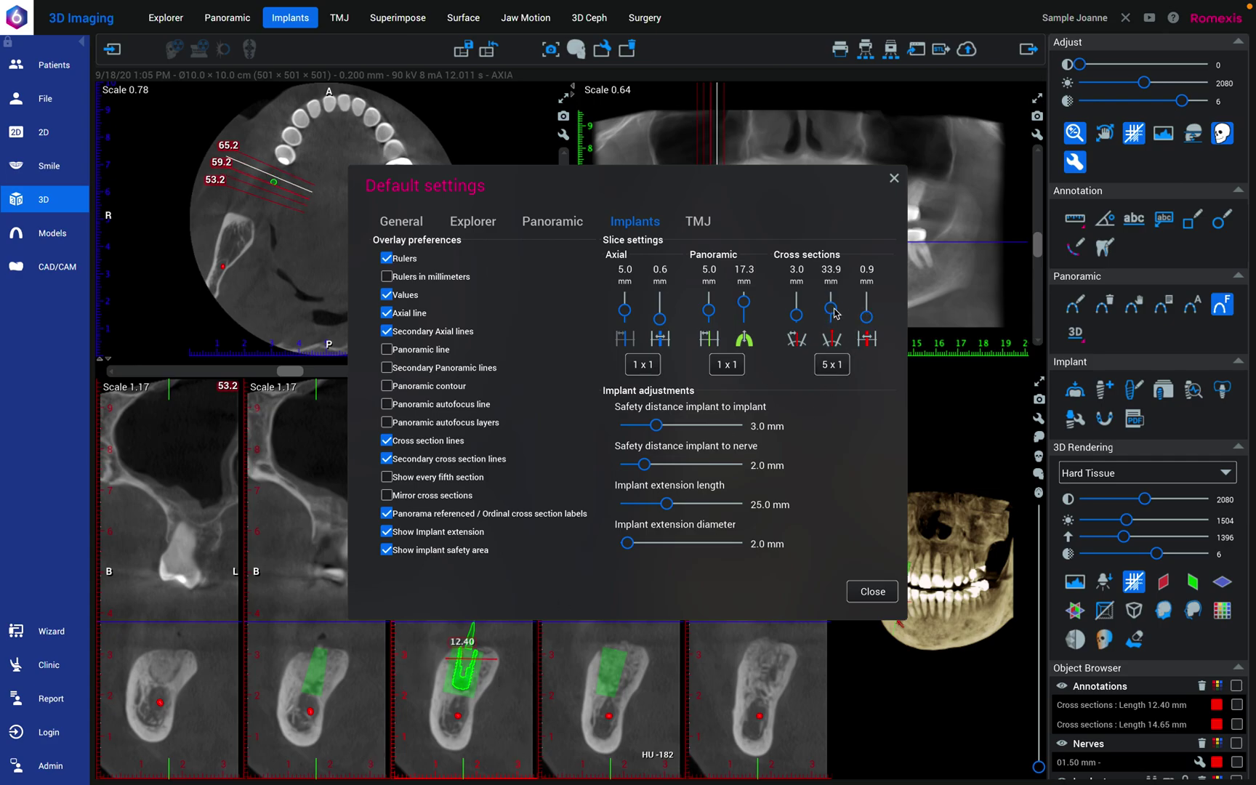
- Set the middle cross-section default to 38.8 mm and move the settings window off the panoramic view
left_click_drag(835, 312, 834, 306)
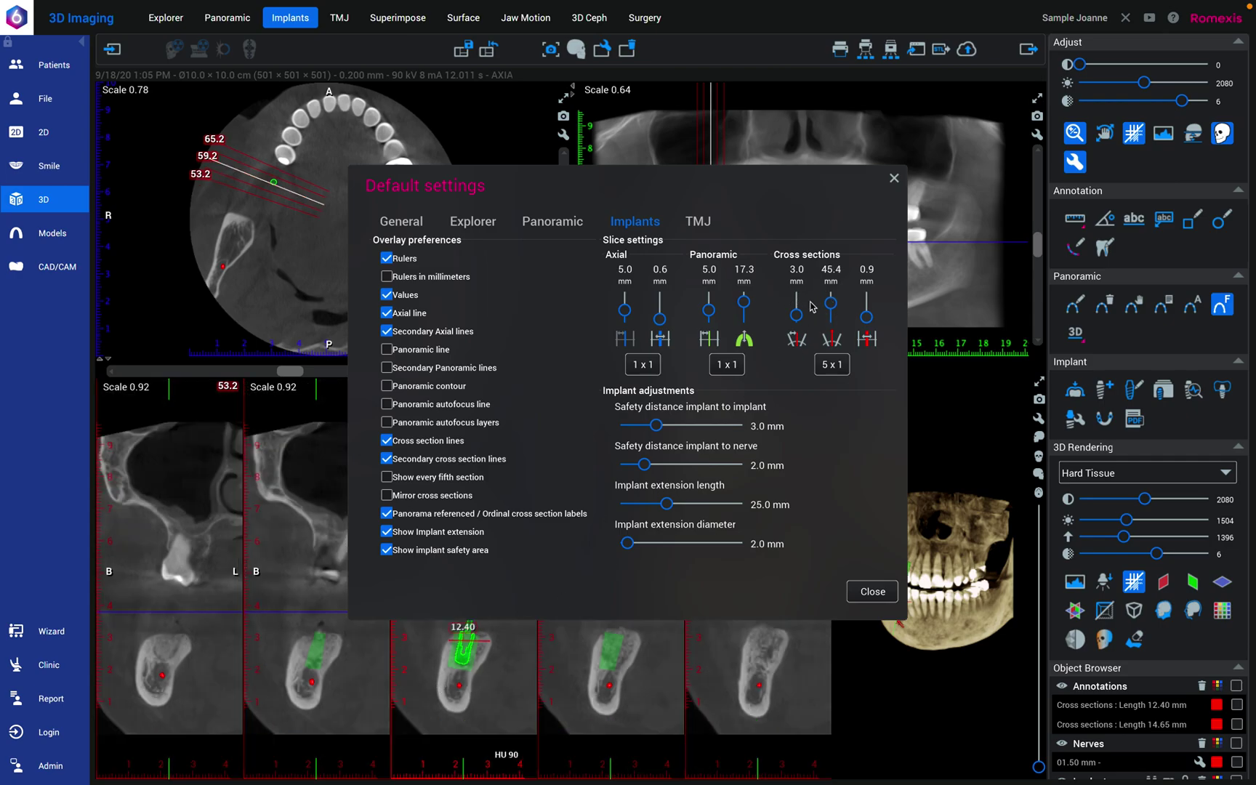
mouse_move(833, 313)
left_mouse_down()
mouse_move(834, 325)
mouse_move(834, 310)
left_mouse_up()
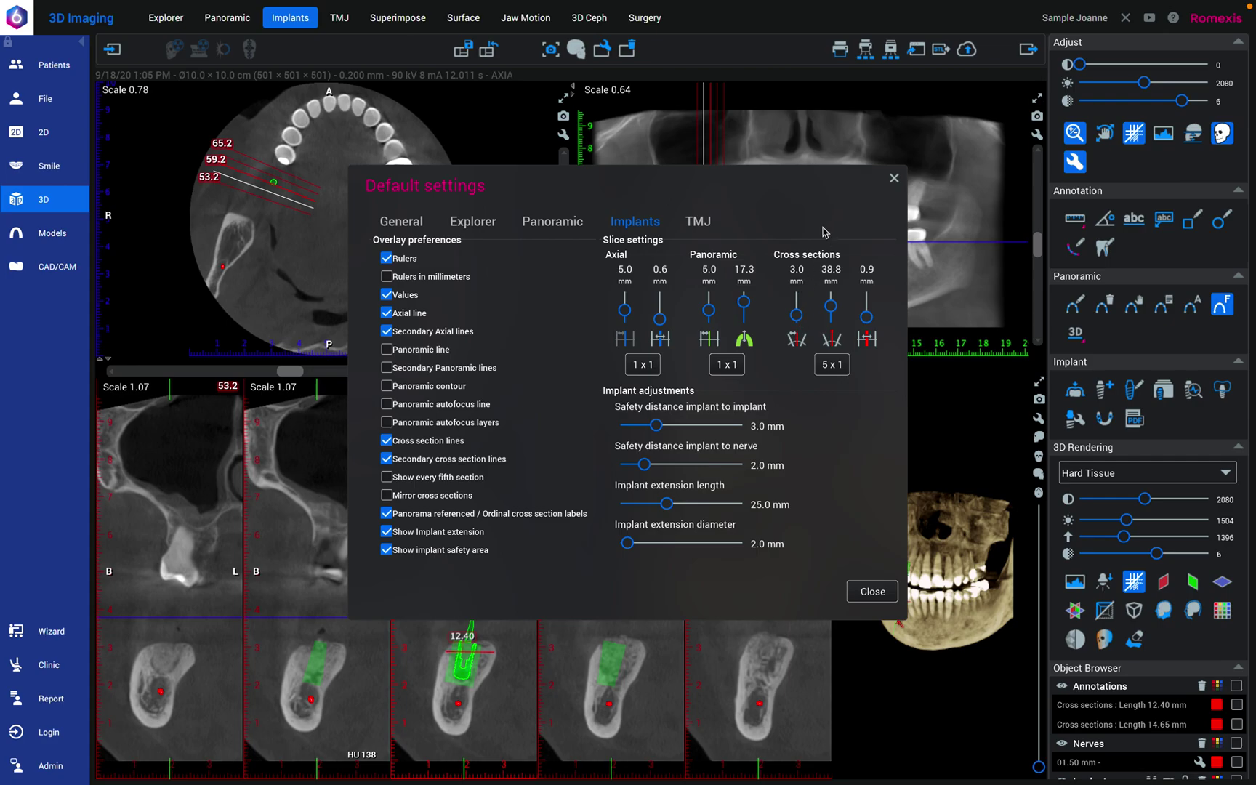
left_click_drag(794, 190, 796, 356)
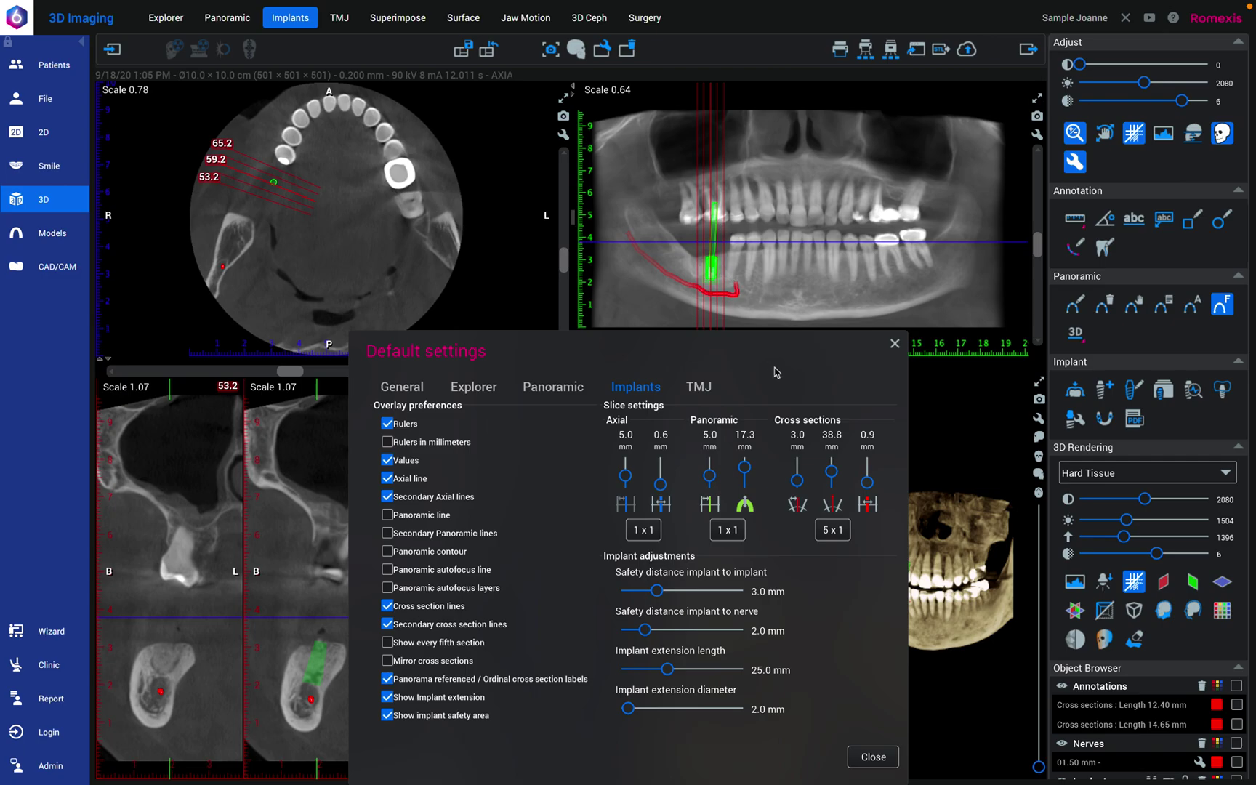
left_click_drag(800, 486, 800, 486)
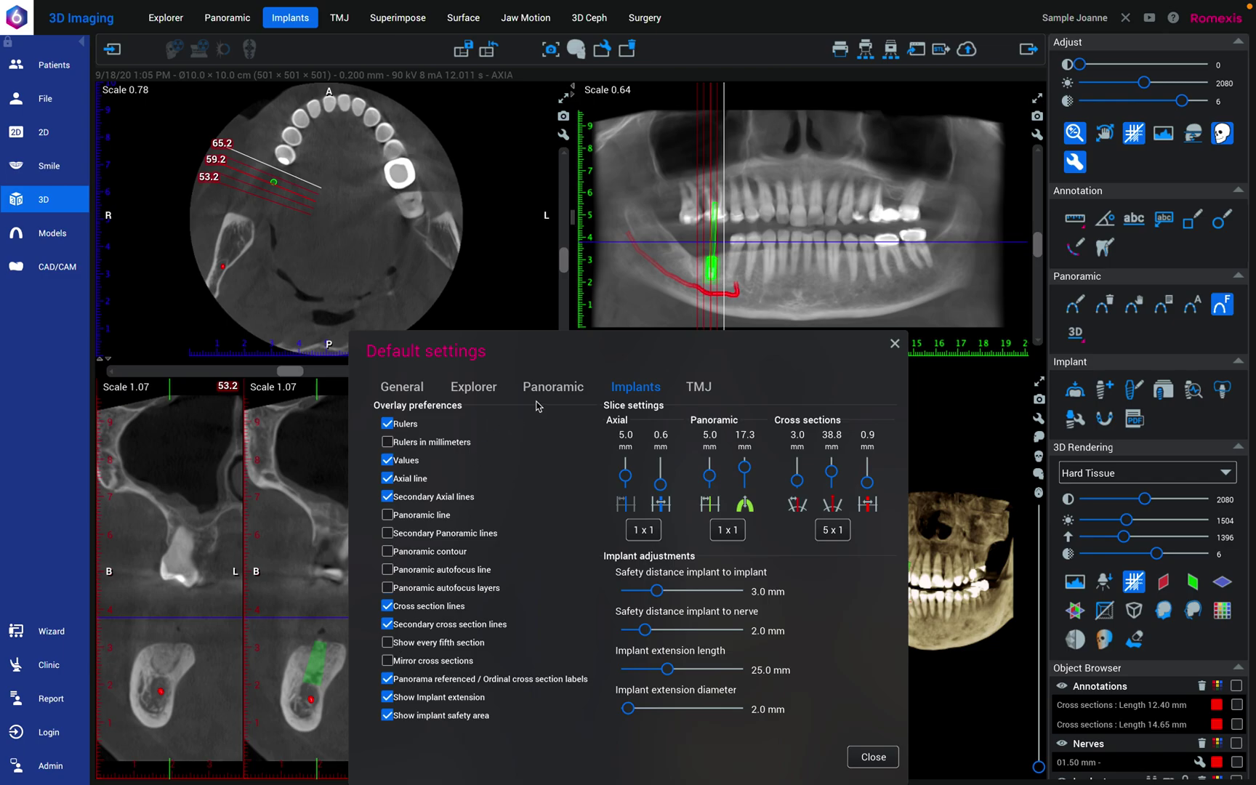
left_click_drag(547, 350, 691, 256)
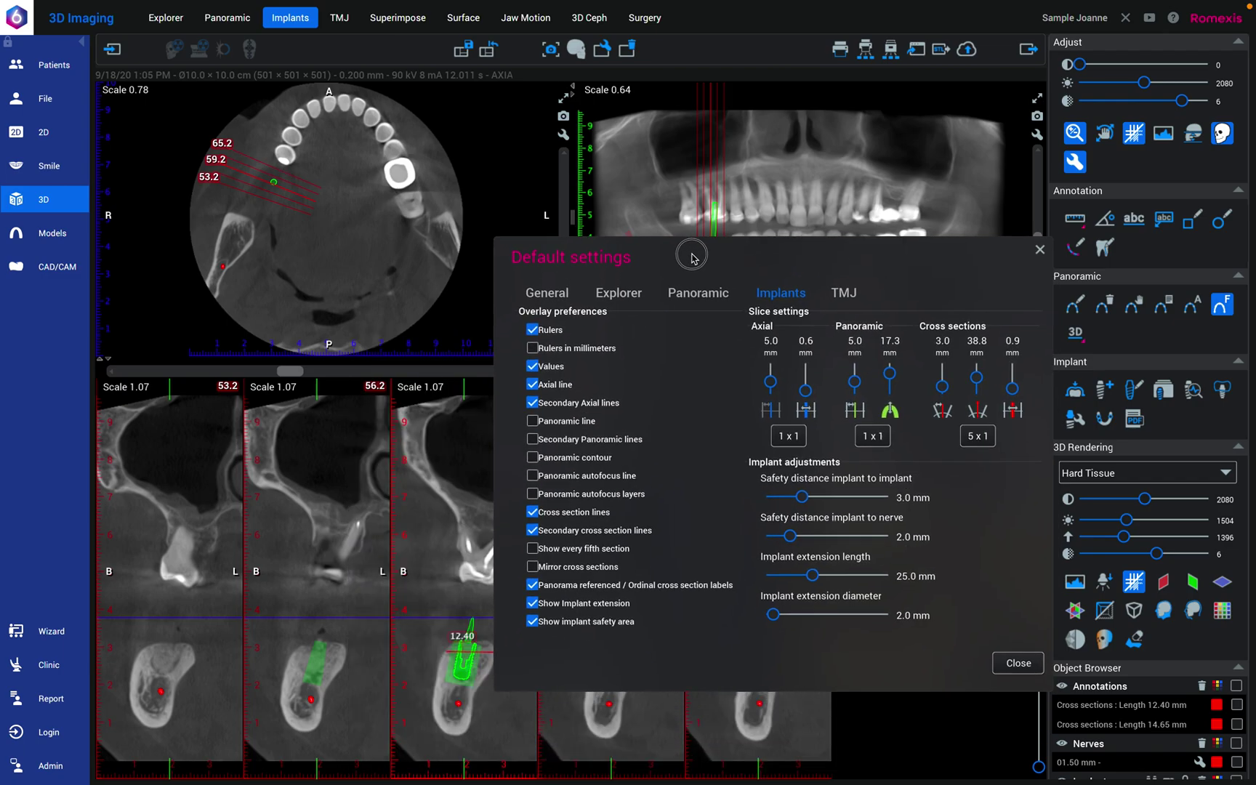
- Turn on the panoramic overlays, show every fifth section, mirror cross sections, and use ordinal labels
left_click(533, 422)
left_click(533, 439)
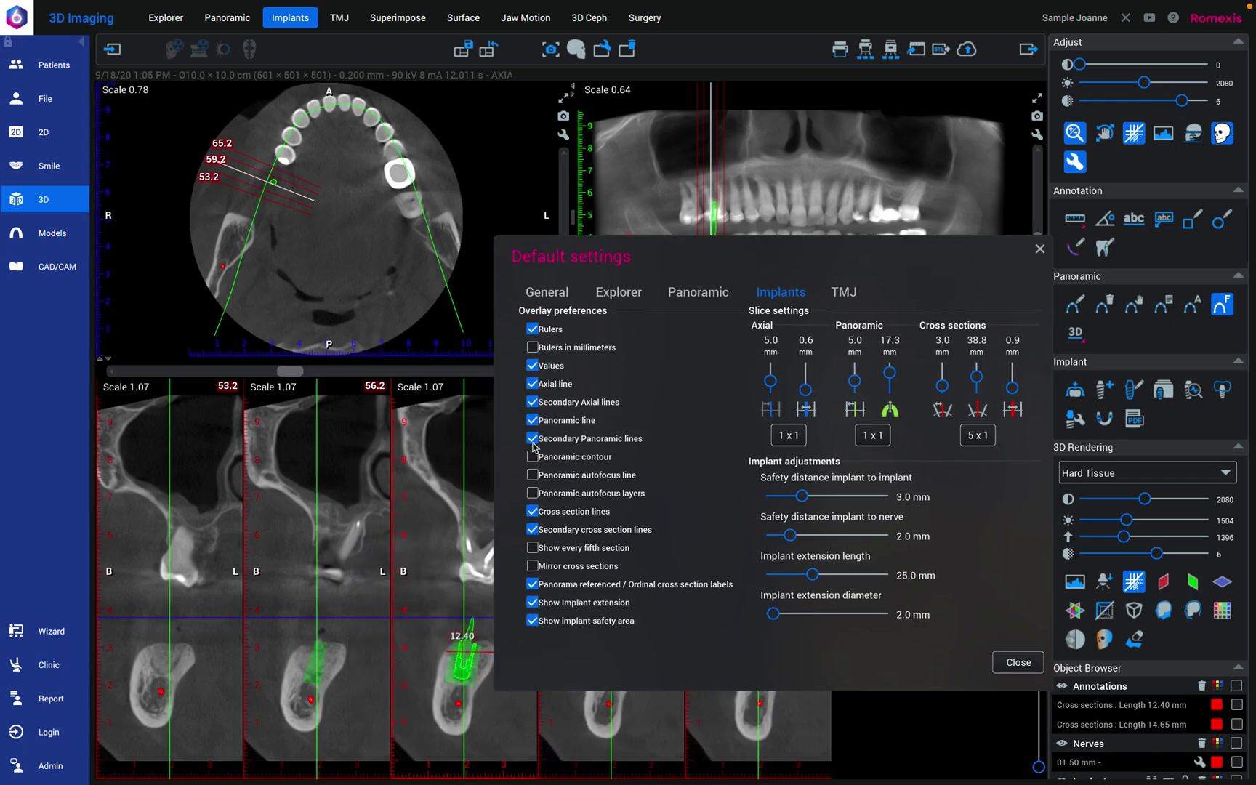
left_click(533, 457)
left_click(533, 475)
left_click(533, 493)
left_click(533, 547)
left_click(533, 566)
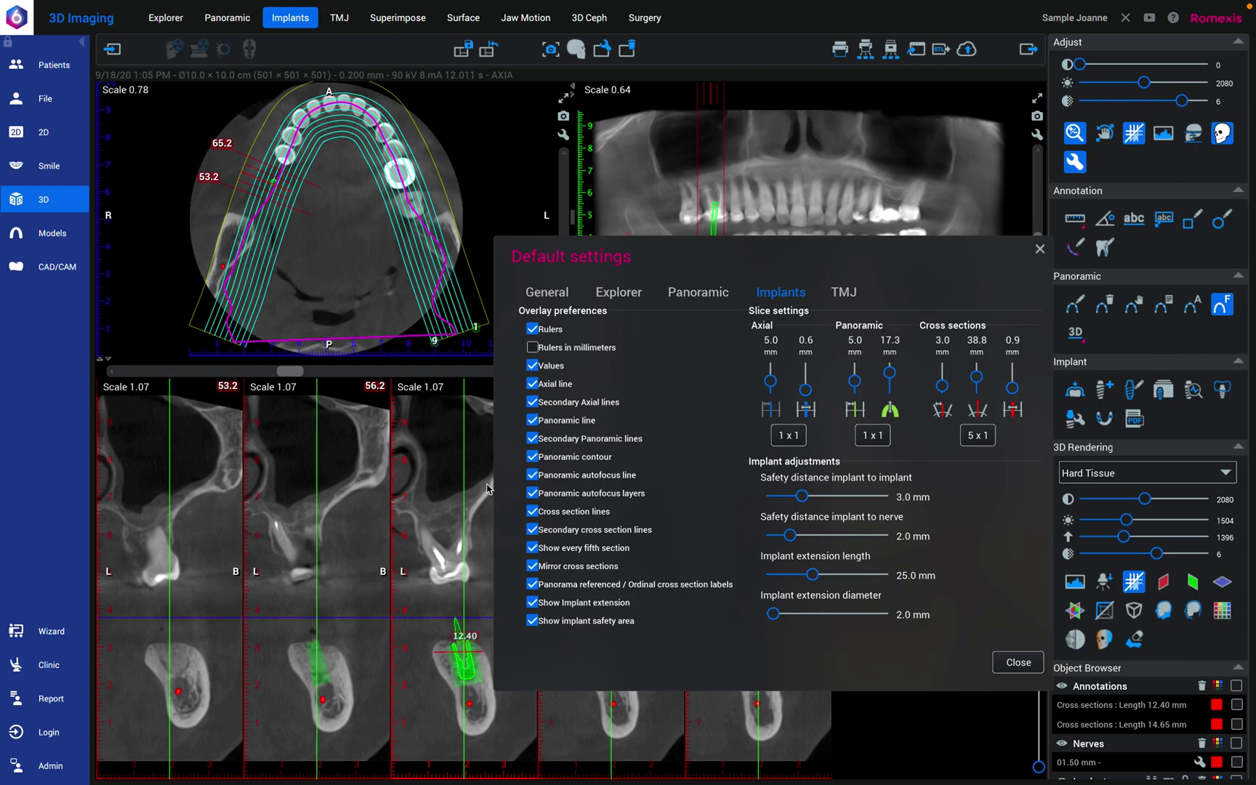
left_click(533, 584)
- Turn off the panoramic autofocus, layer, contour, secondary and main lines, then close the settings
left_click(534, 476)
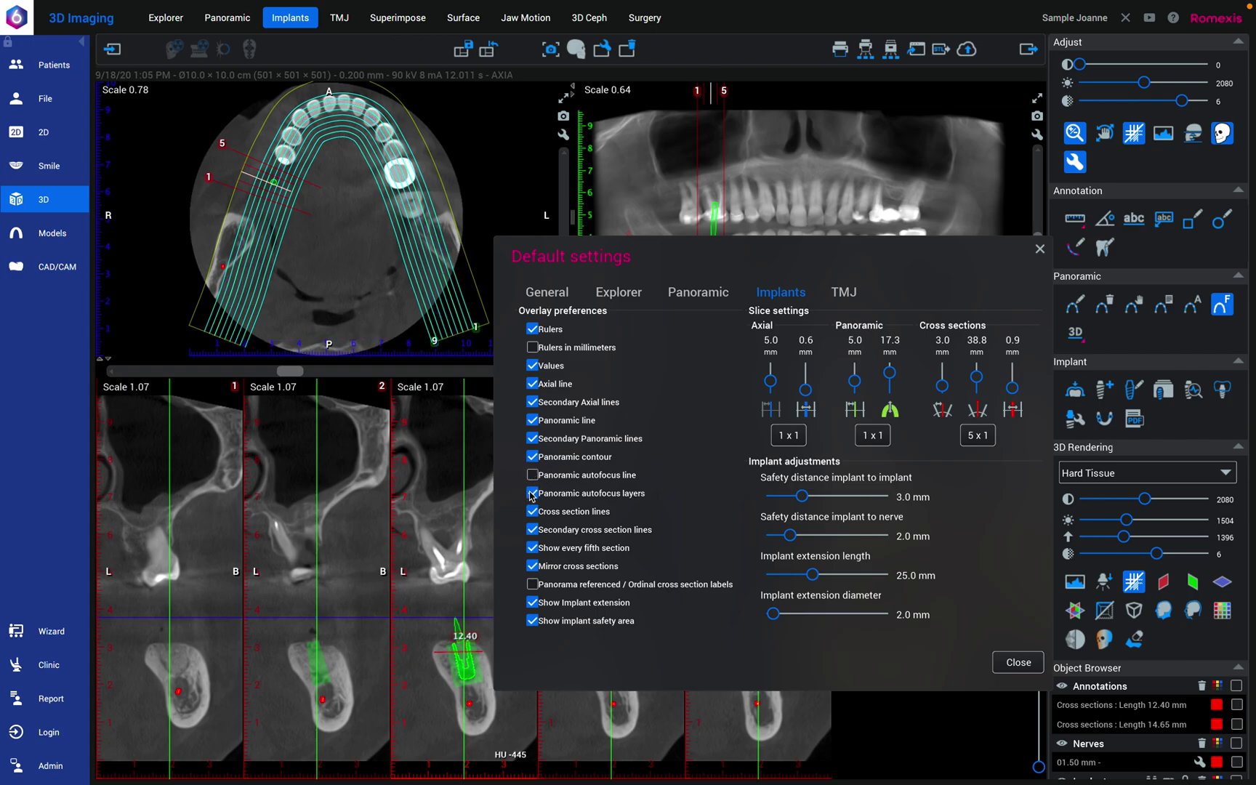
left_click(533, 493)
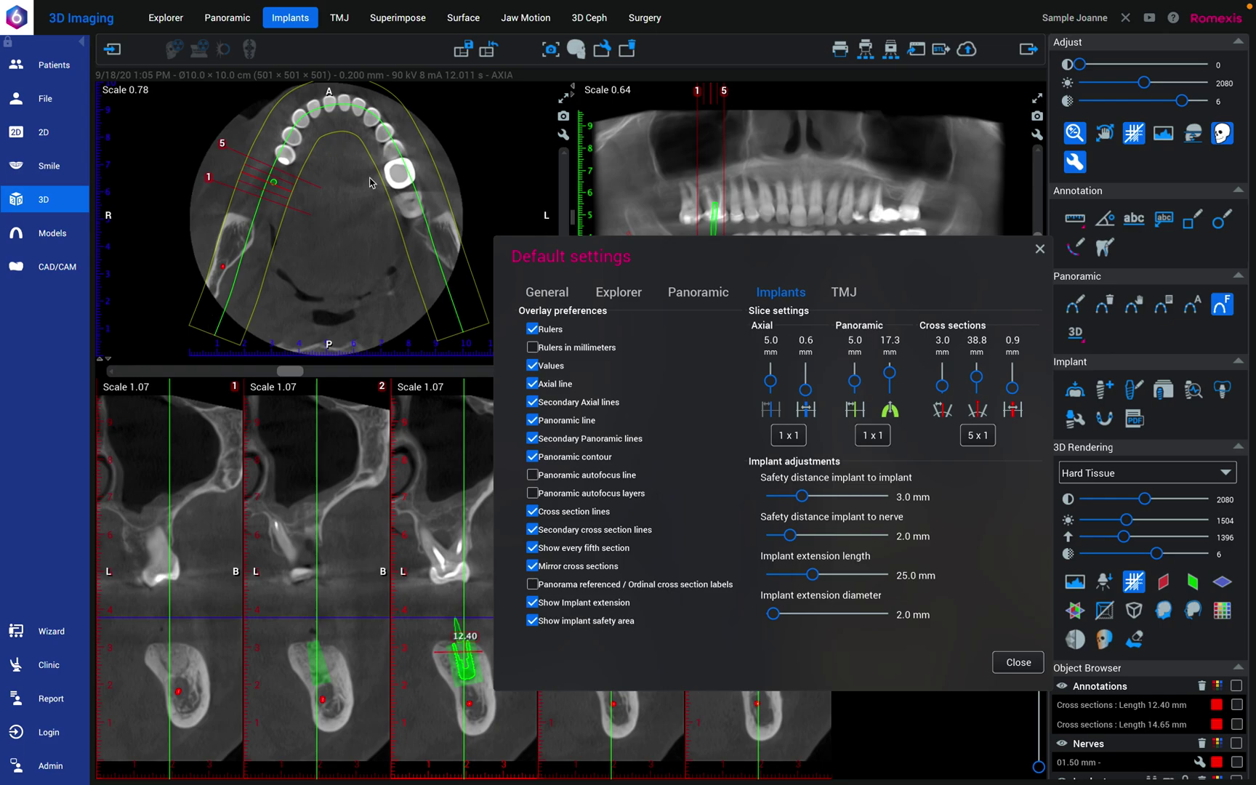
left_click(533, 458)
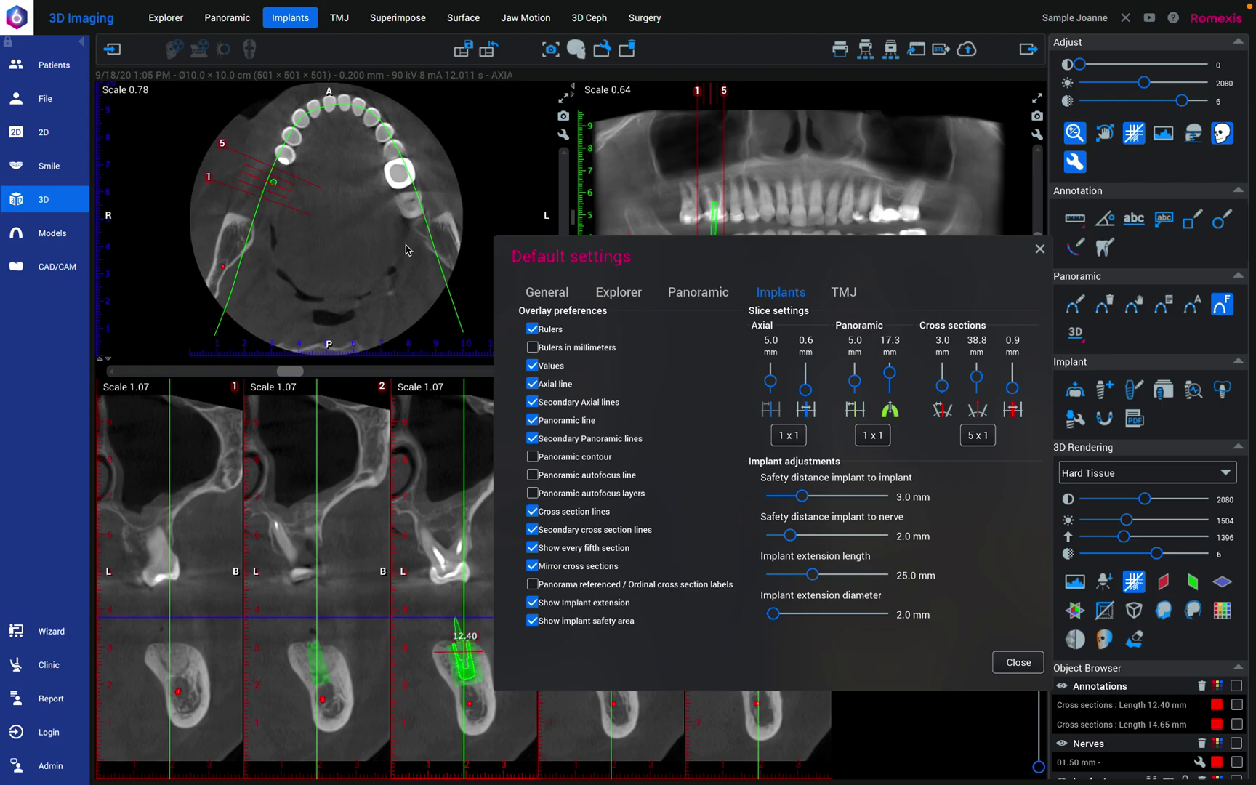
left_click(533, 439)
left_click(533, 421)
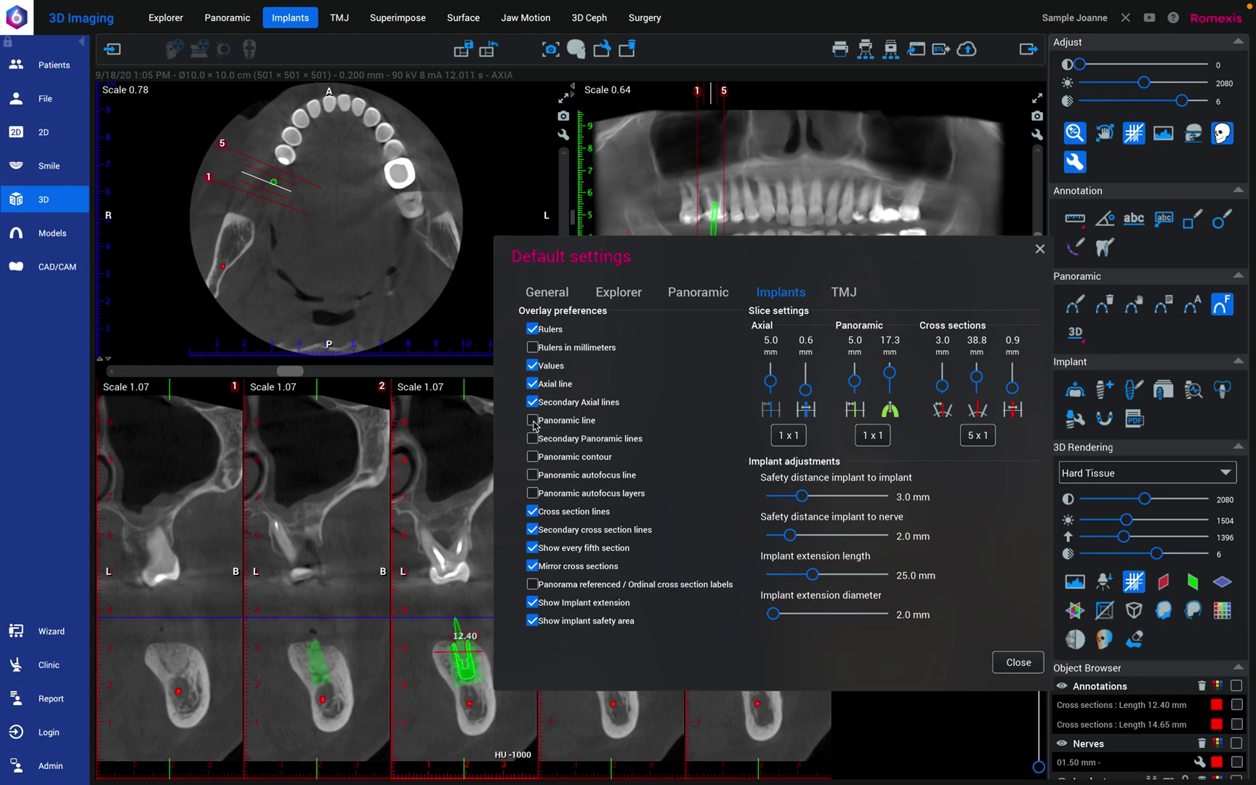
left_click(533, 421)
left_click(533, 421)
left_click_drag(756, 256, 603, 255)
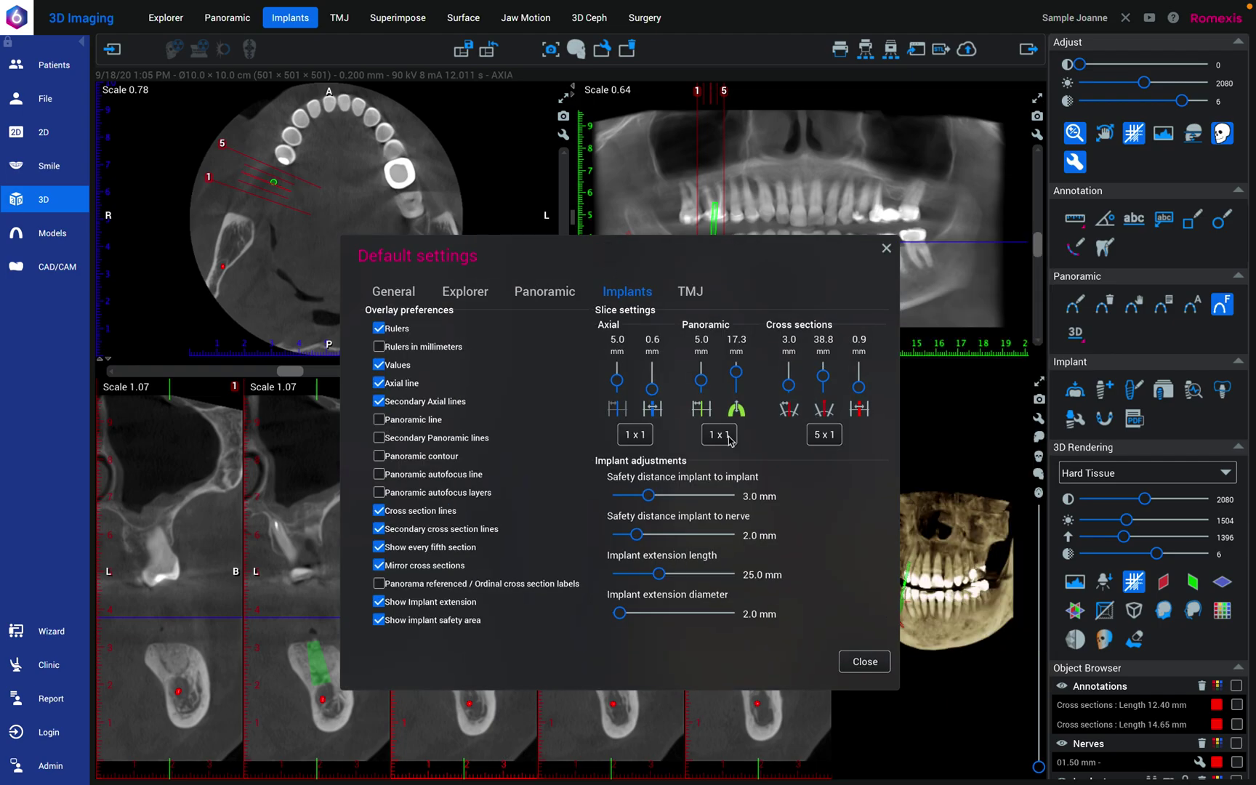
left_click(865, 663)
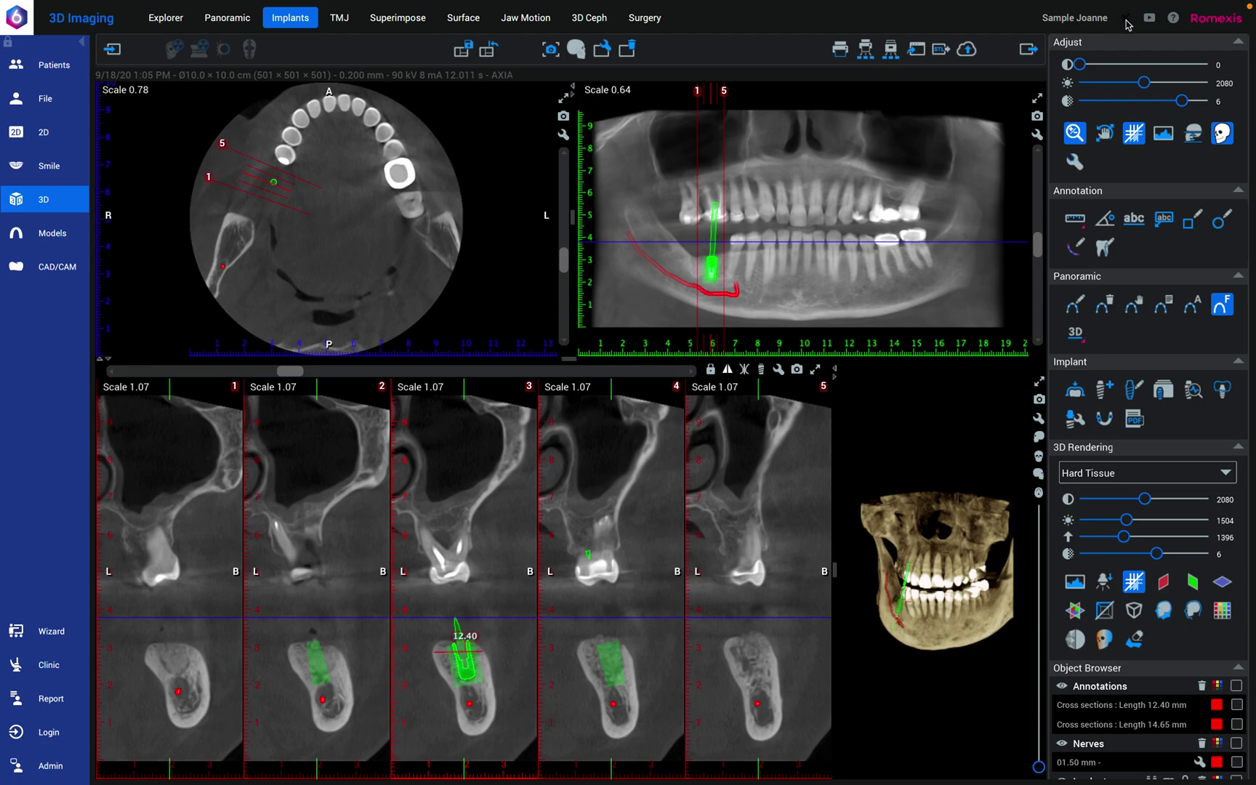
- Close the patient to return to the Search Patients list
left_click(1127, 19)
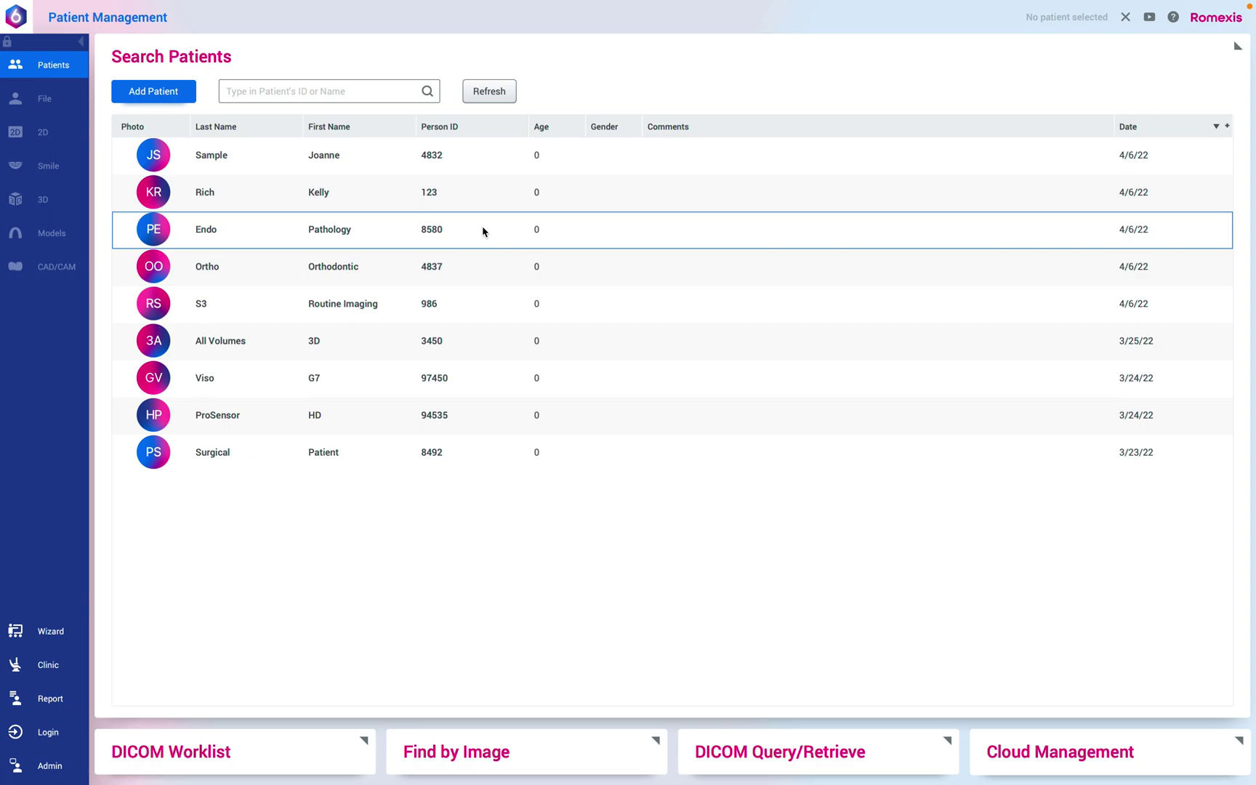
- Open the demo patient's record, load the 7/8/15 CBCT volume, and slightly rotate the 3D rendering
double_click(385, 238)
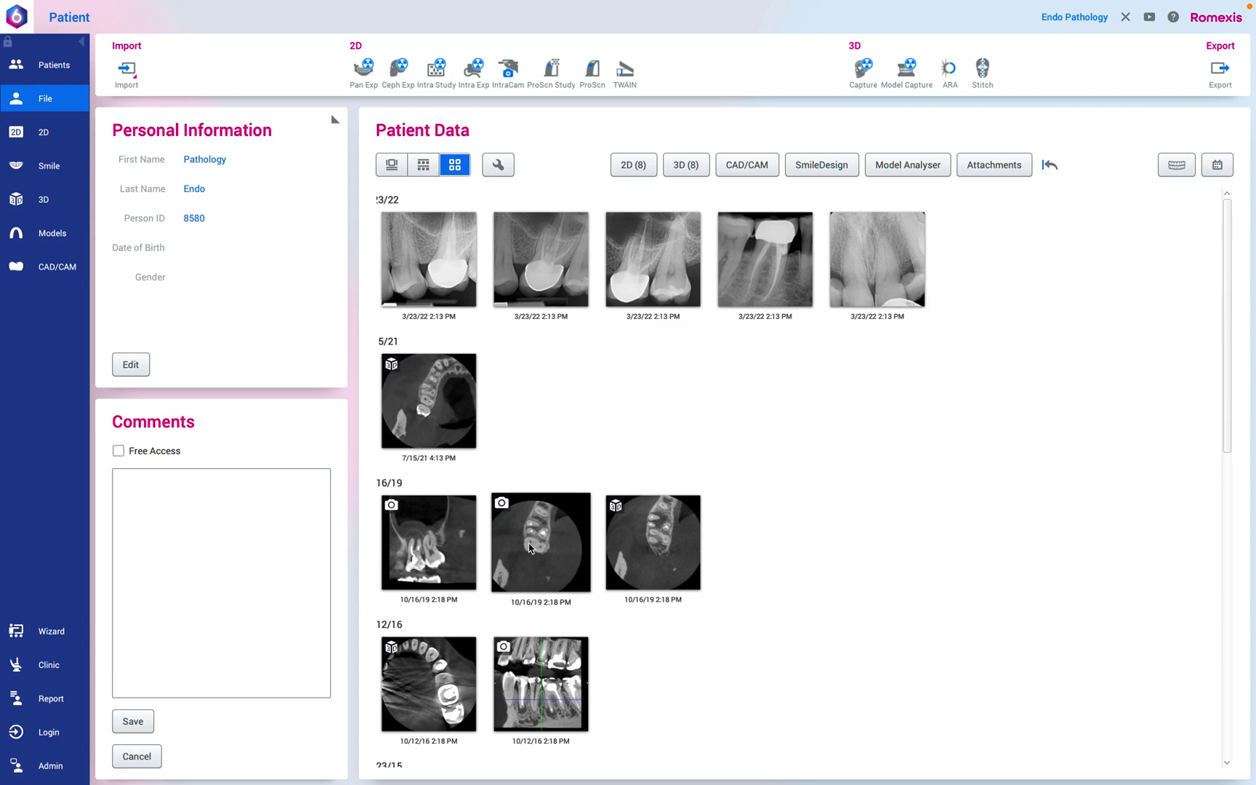
scroll(545, 567, "down", 2)
scroll(550, 627, "down", 8)
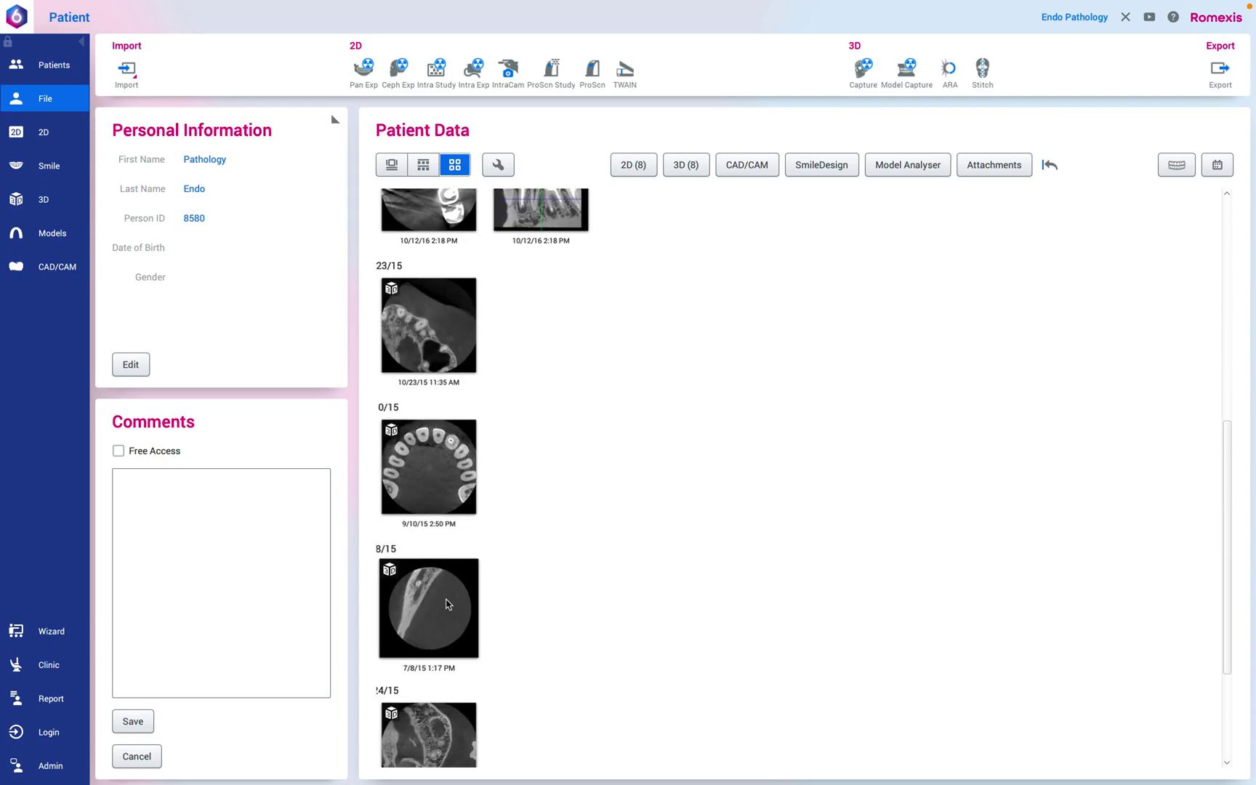
double_click(447, 605)
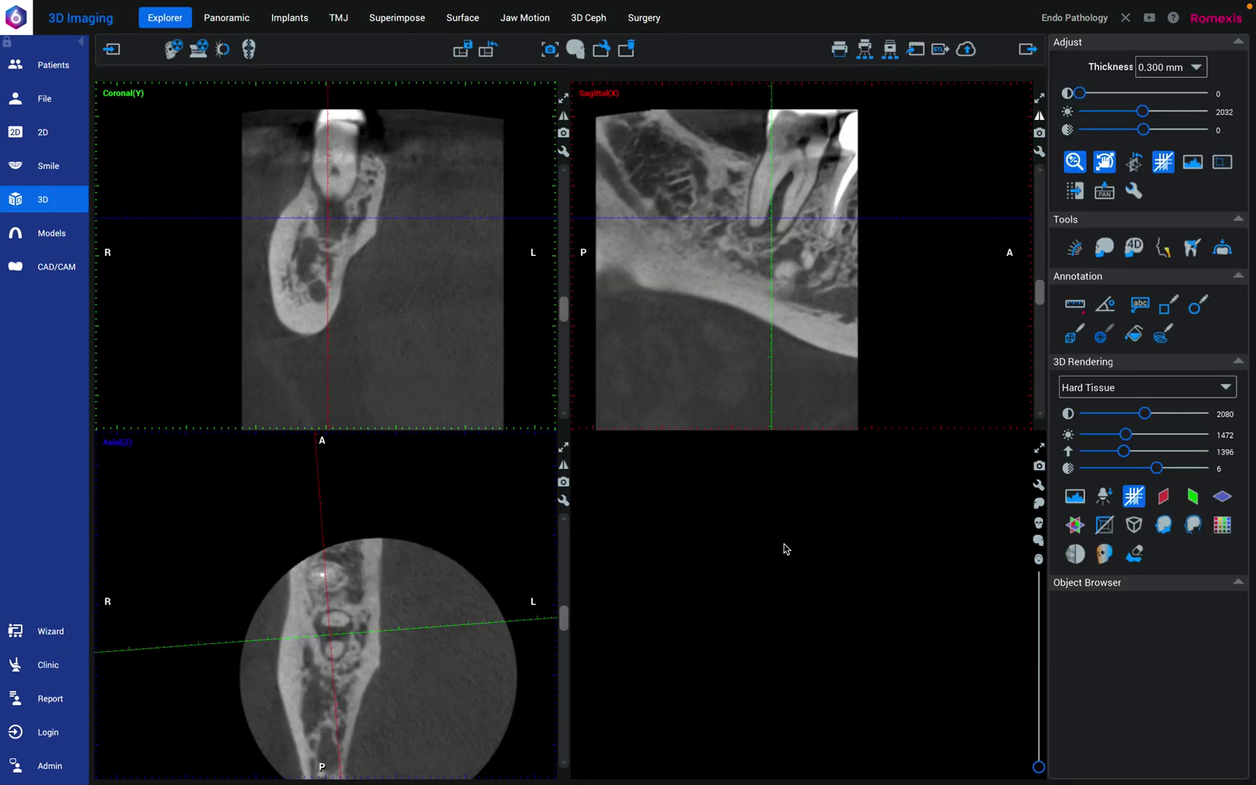
left_click_drag(784, 549, 835, 602)
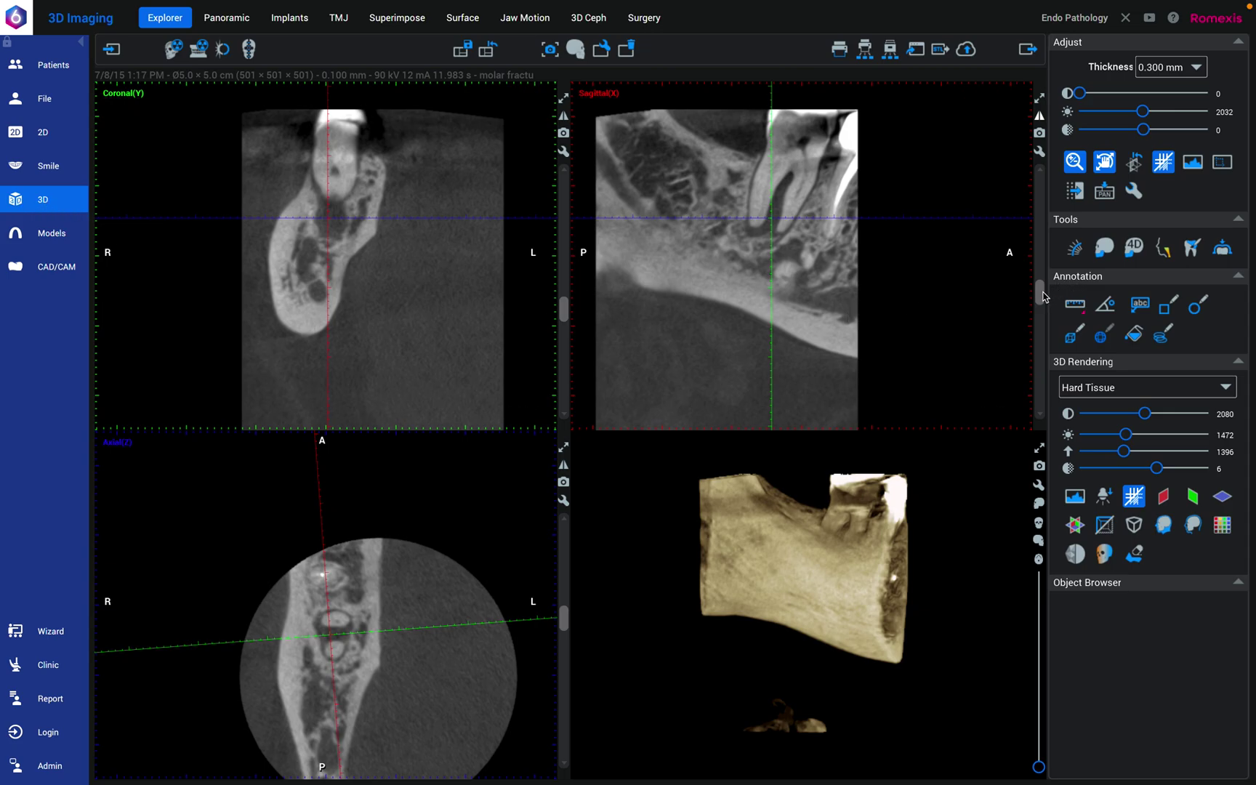
mouse_move(1045, 294)
left_mouse_down()
mouse_move(1041, 284)
mouse_move(1044, 297)
left_mouse_up()
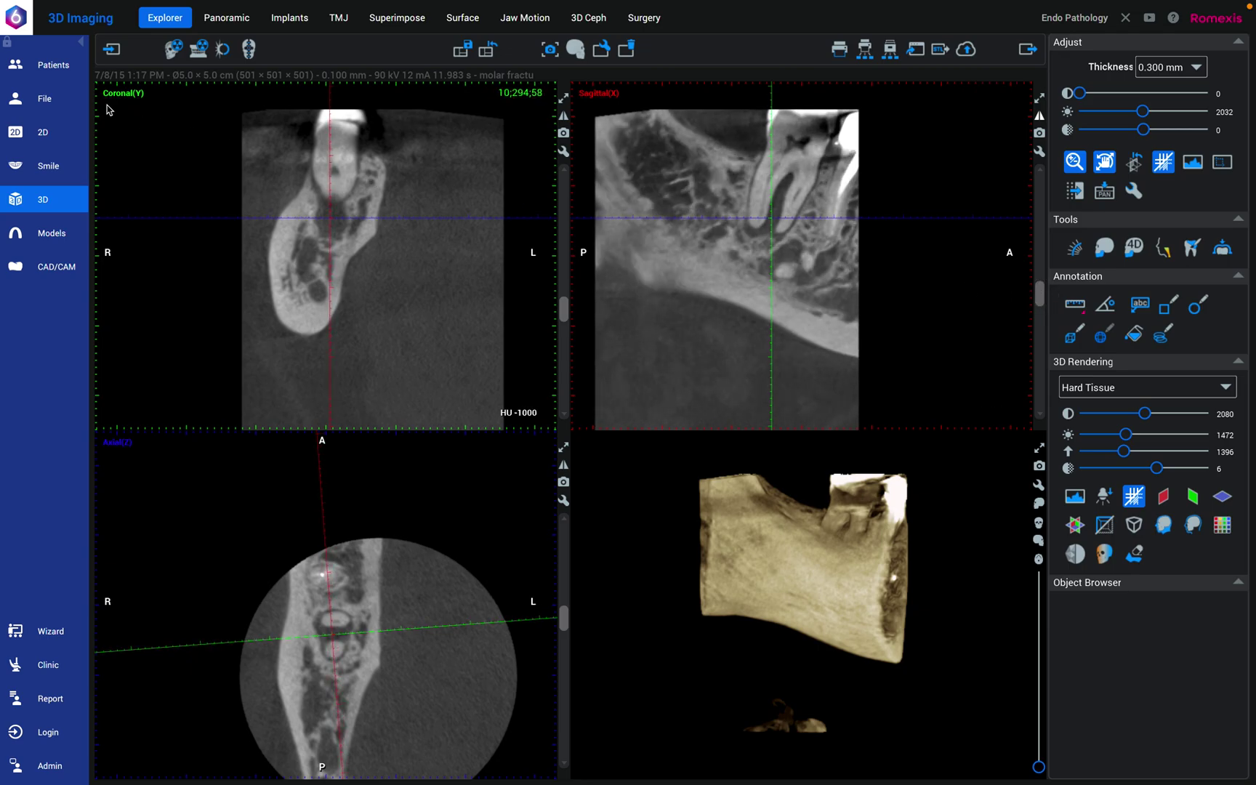
left_click(44, 106)
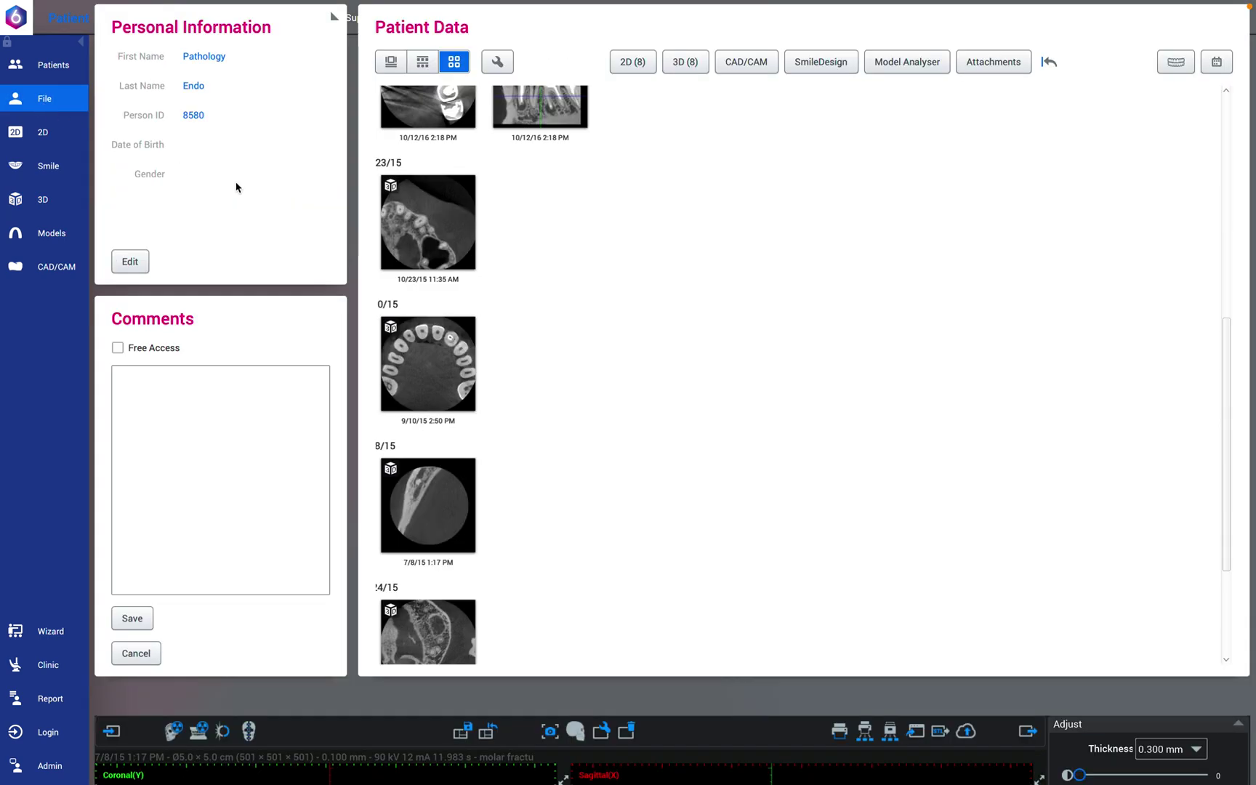
- Filter to 2D images and open the 3/23/22 crowned-molar X-ray in two stacked panes
scroll(499, 577, "up", 7)
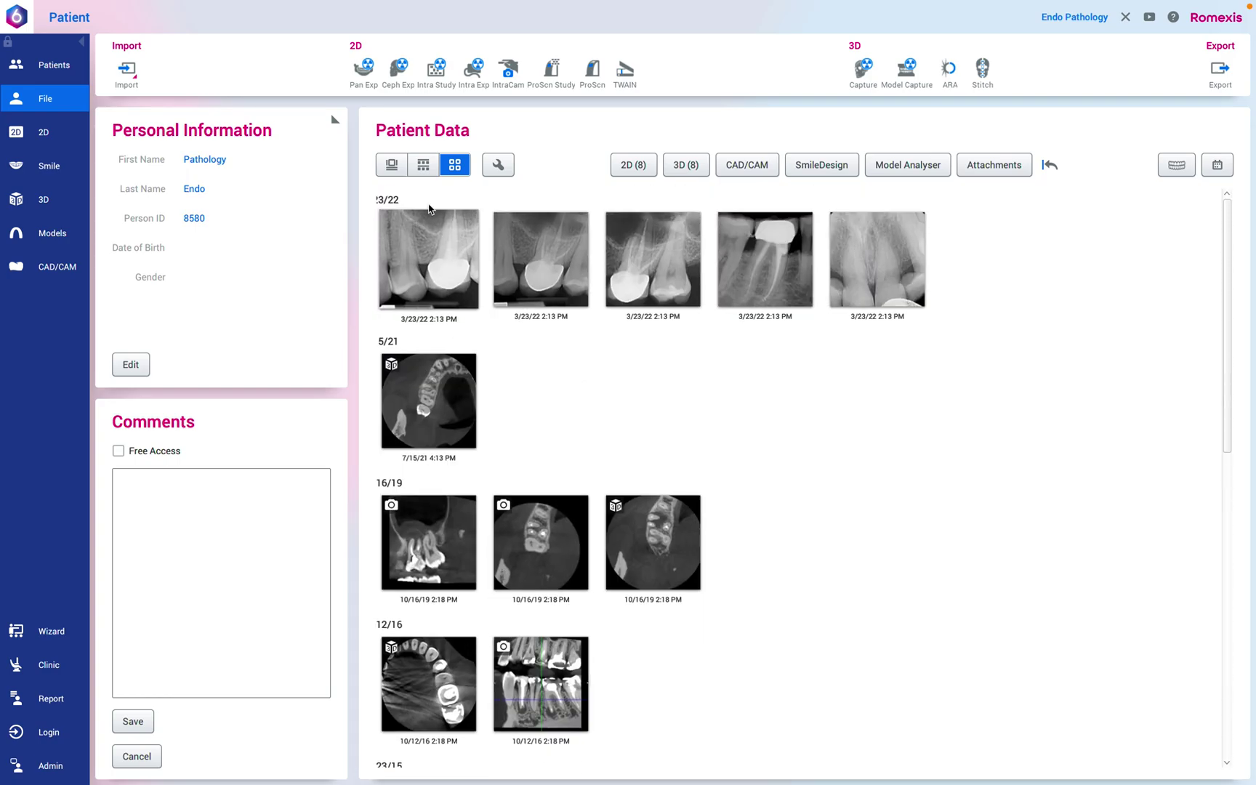
left_click(634, 167)
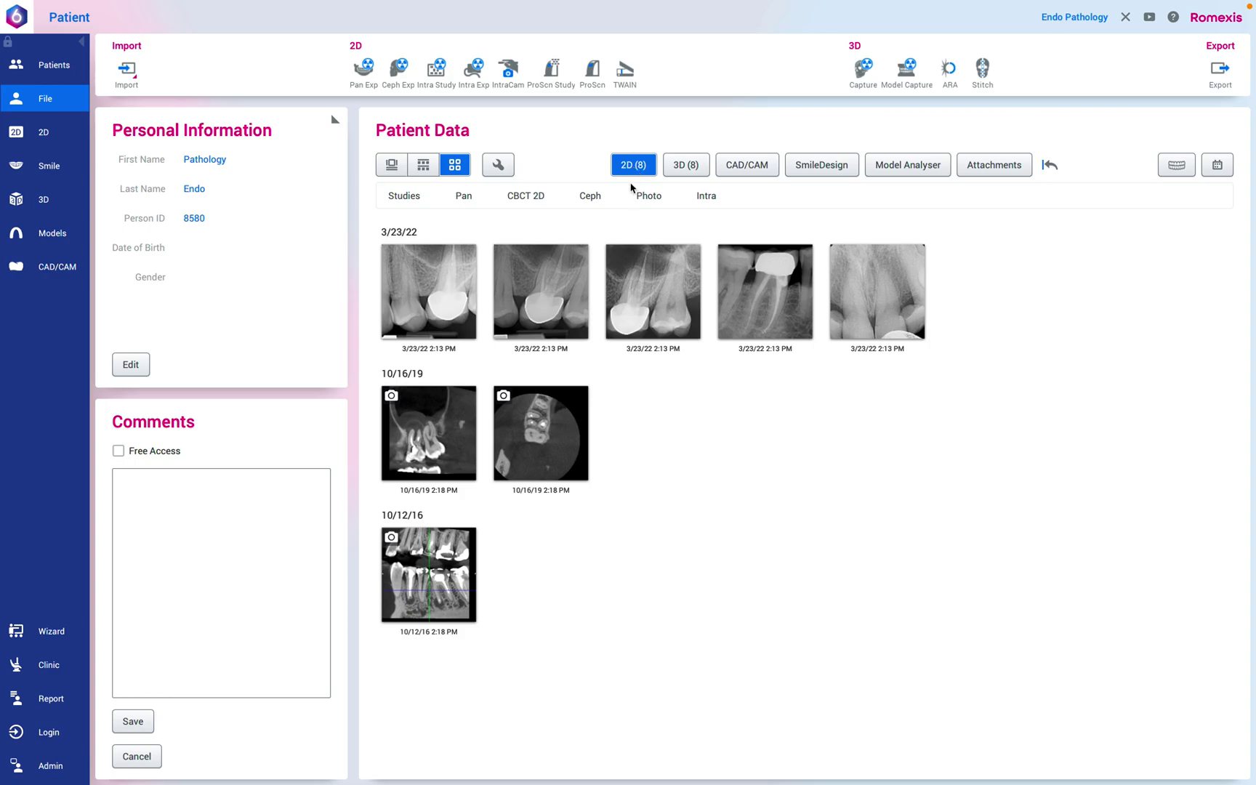
double_click(792, 318)
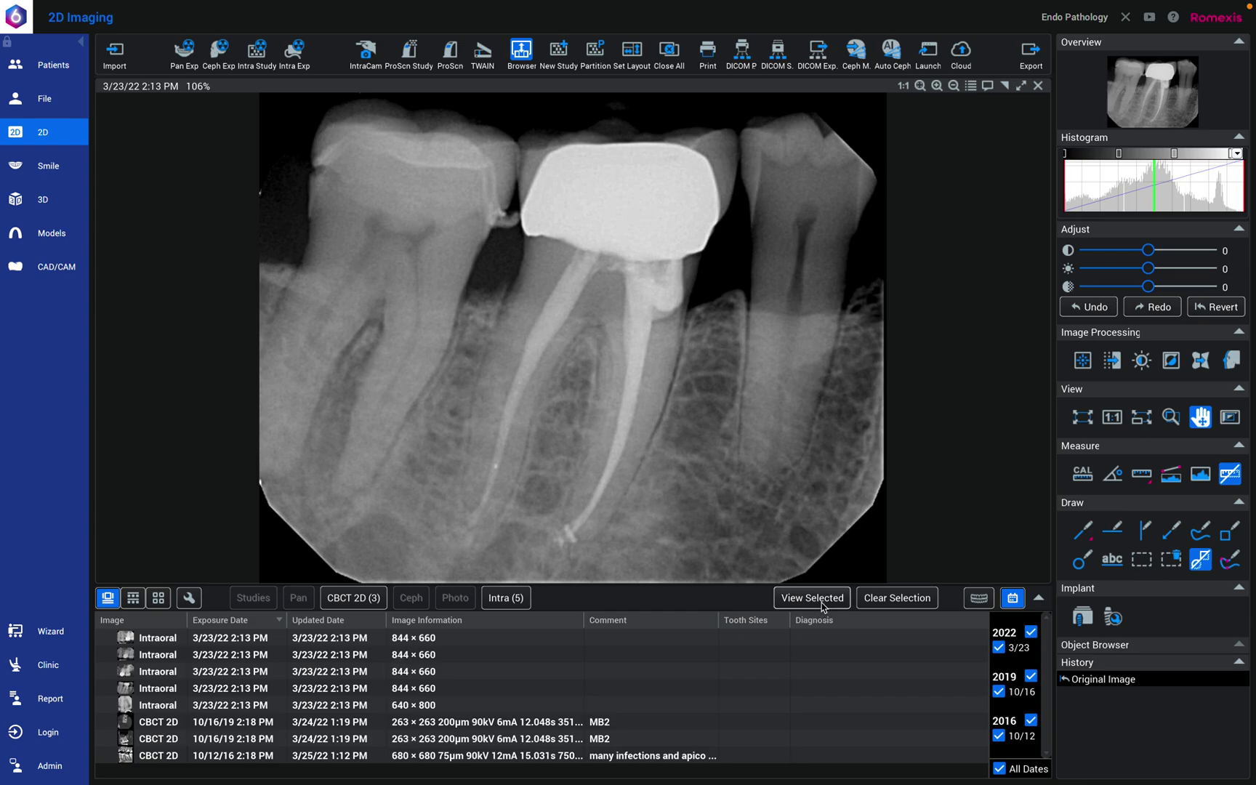
left_click(133, 598)
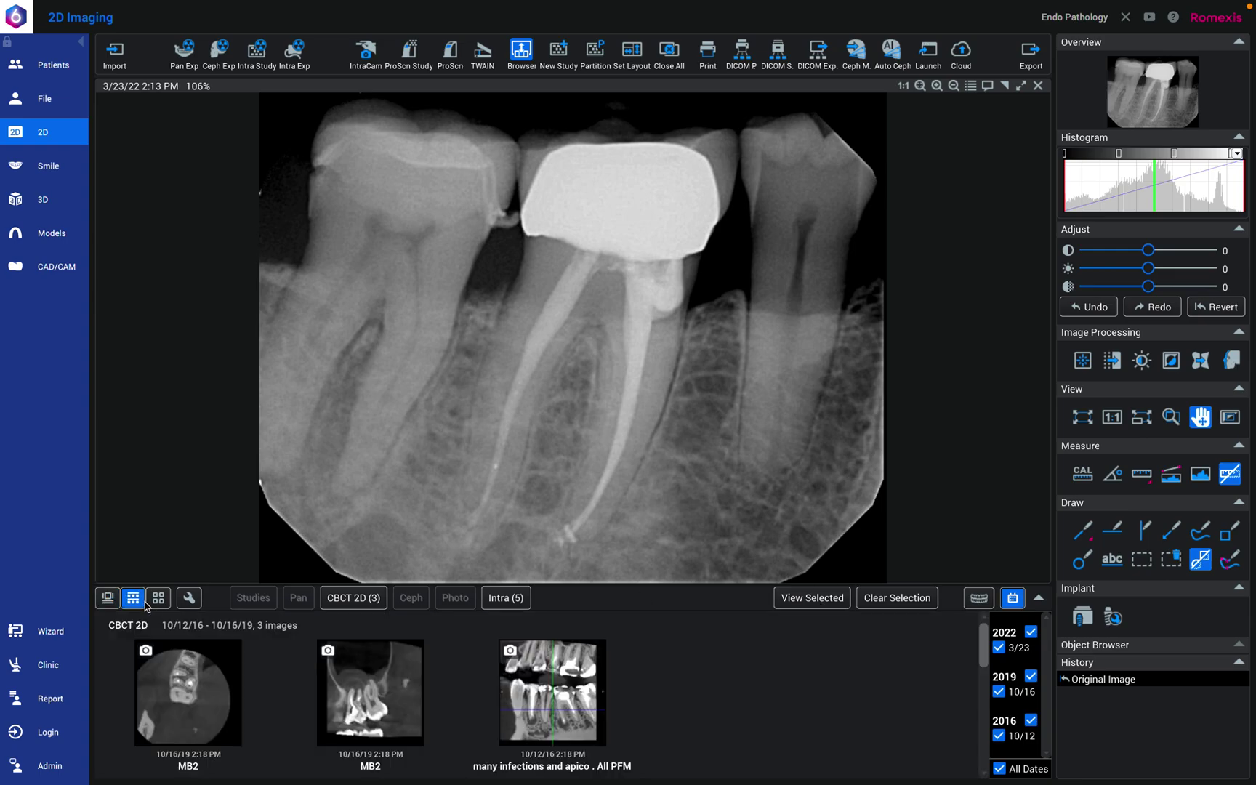
scroll(420, 728, "down", 5)
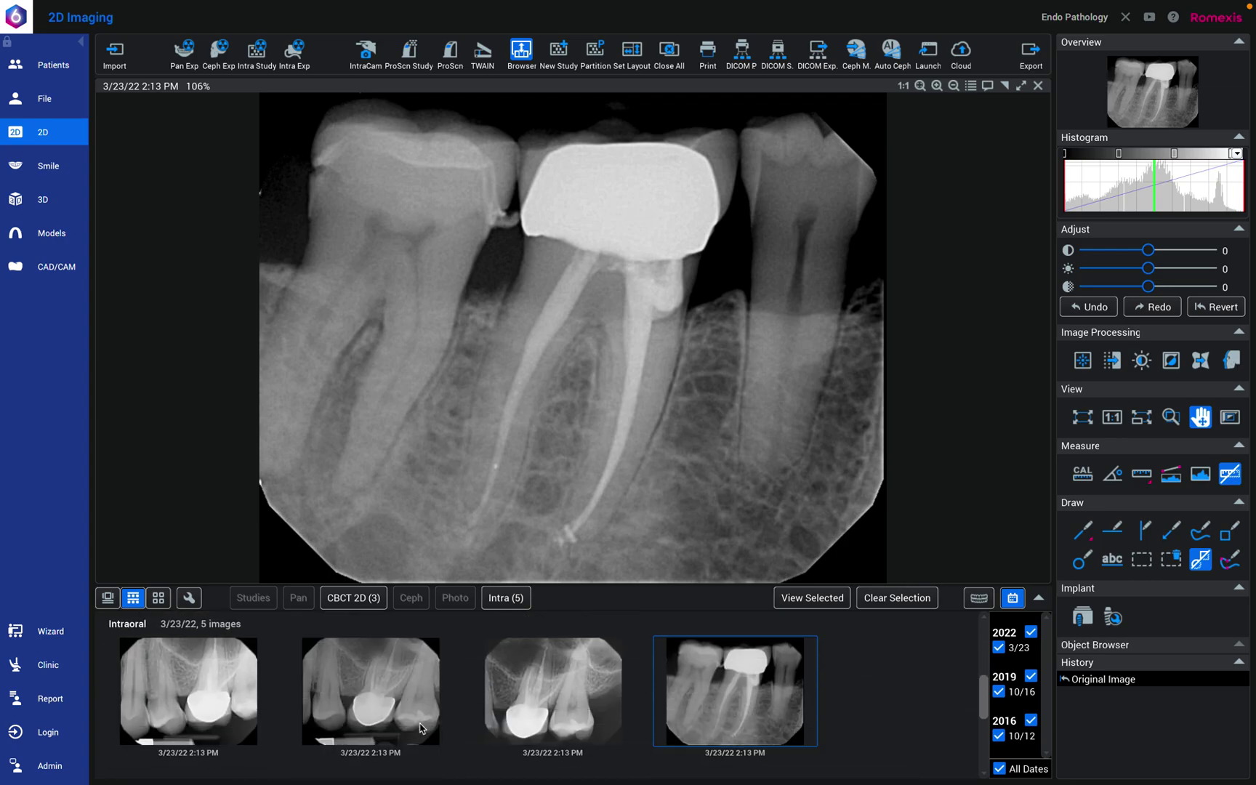
scroll(420, 729, "up", 2)
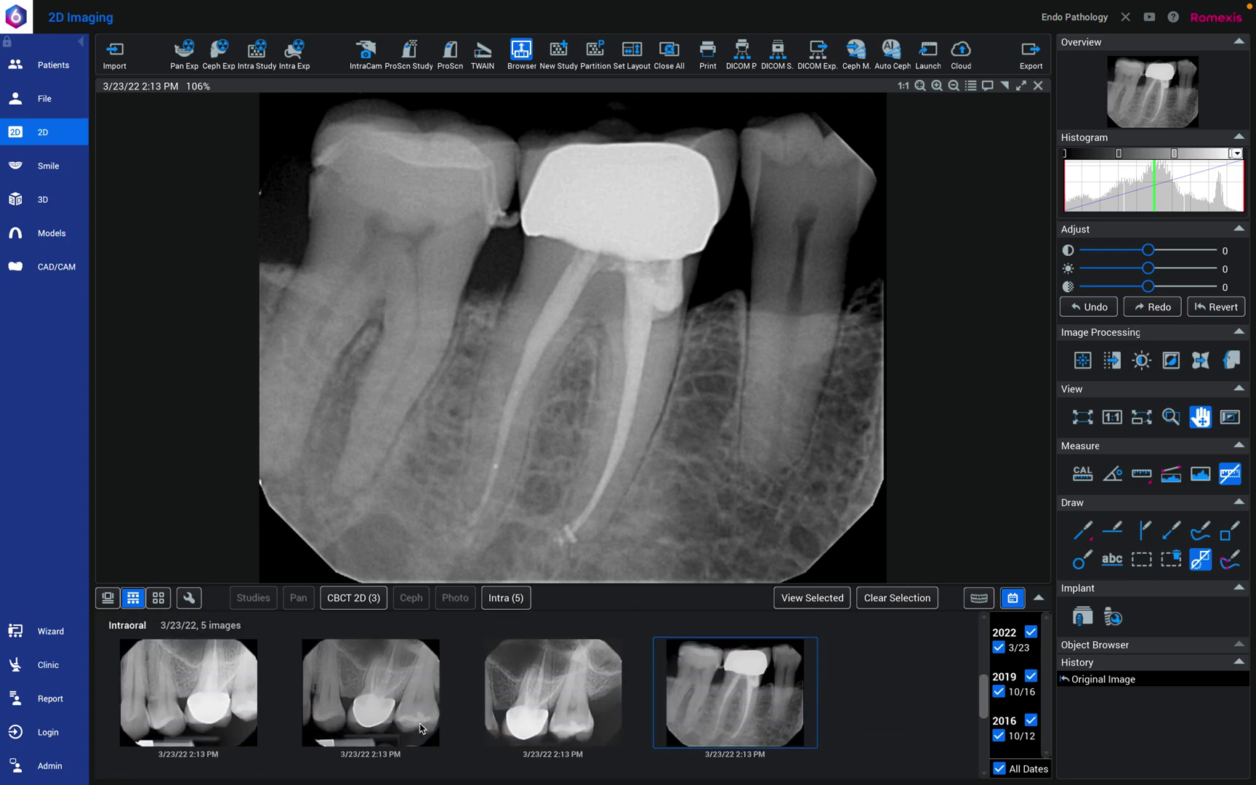
double_click(712, 659)
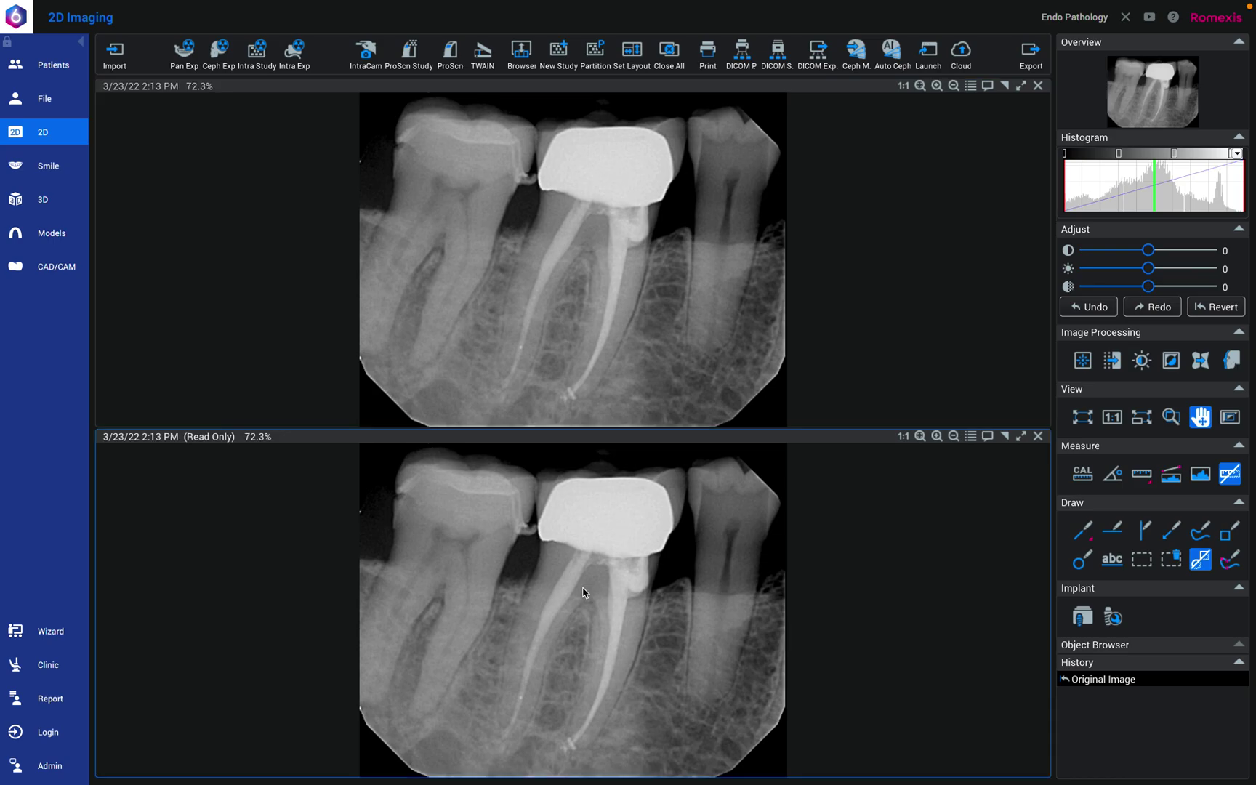
double_click(583, 592)
- Bring back the 7/8/15 CBCT slice views and position the floating X-ray window over them
left_click_drag(356, 197, 311, 124)
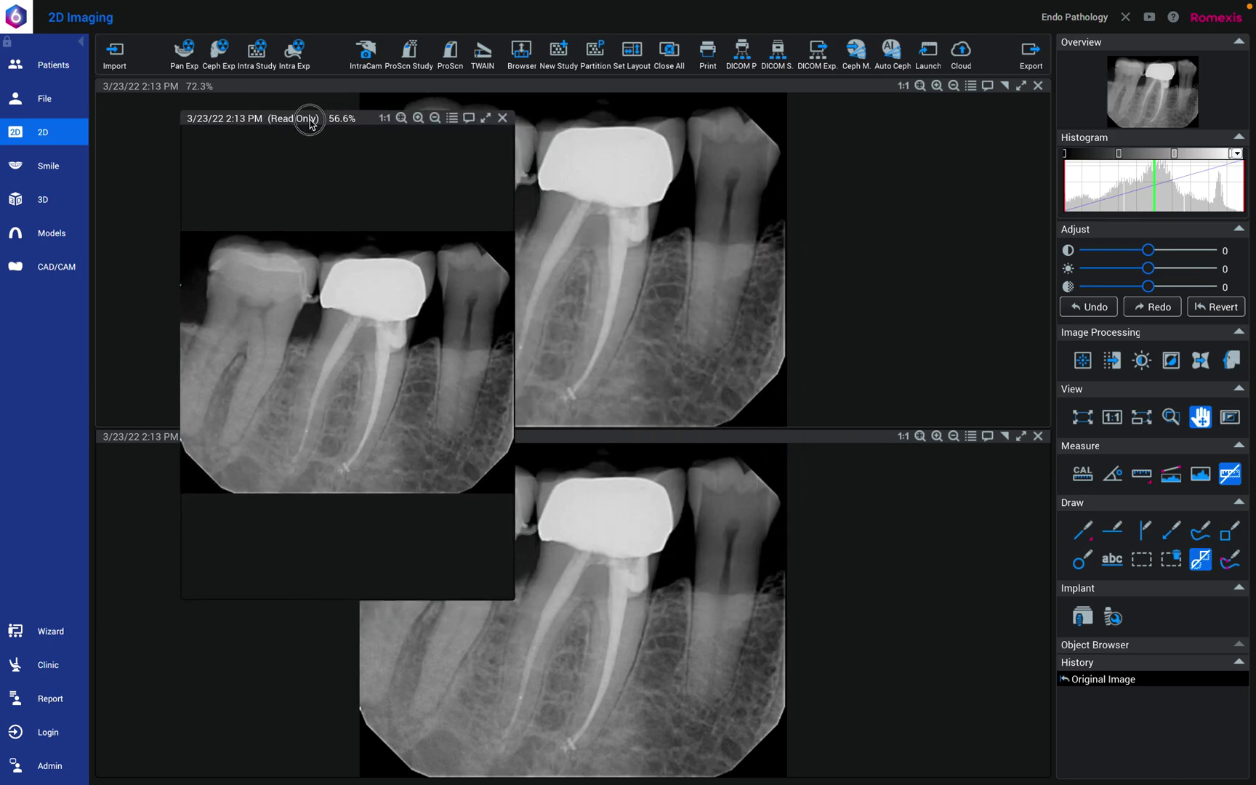
left_click(43, 202)
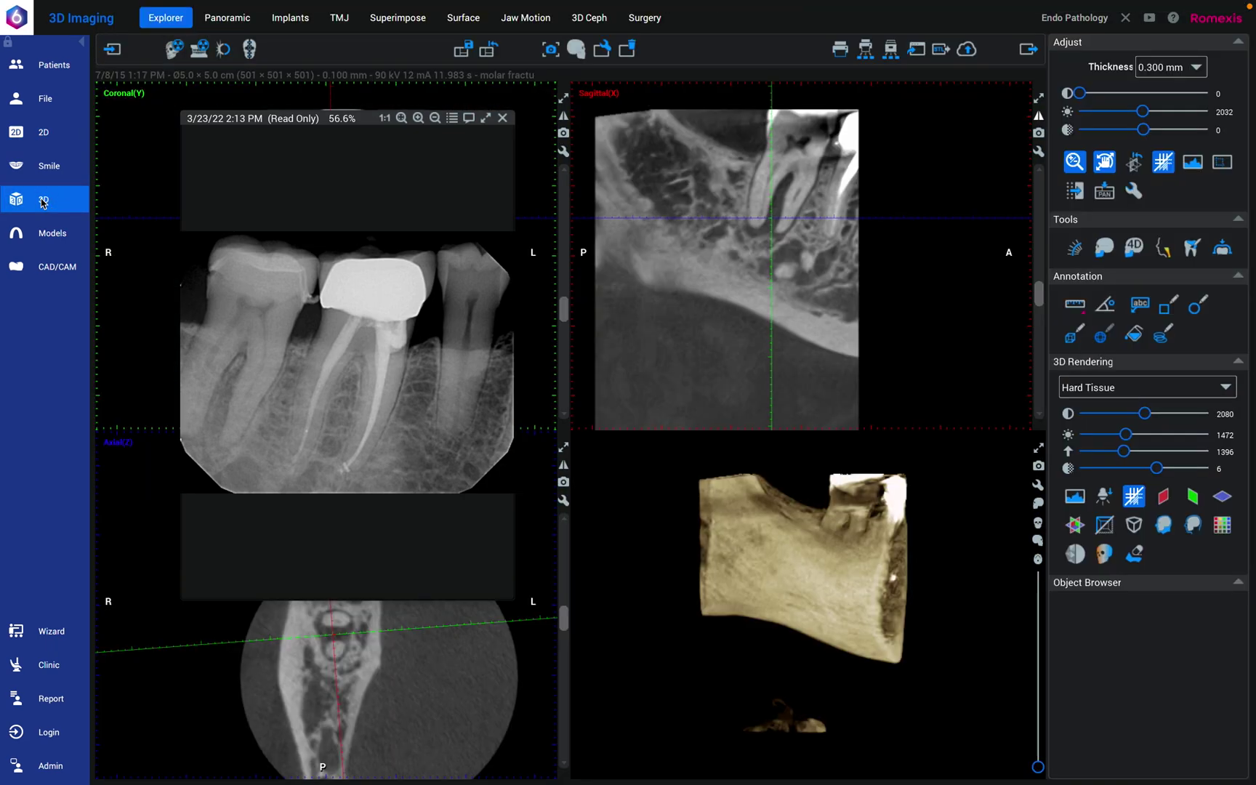
left_click_drag(308, 121, 452, 117)
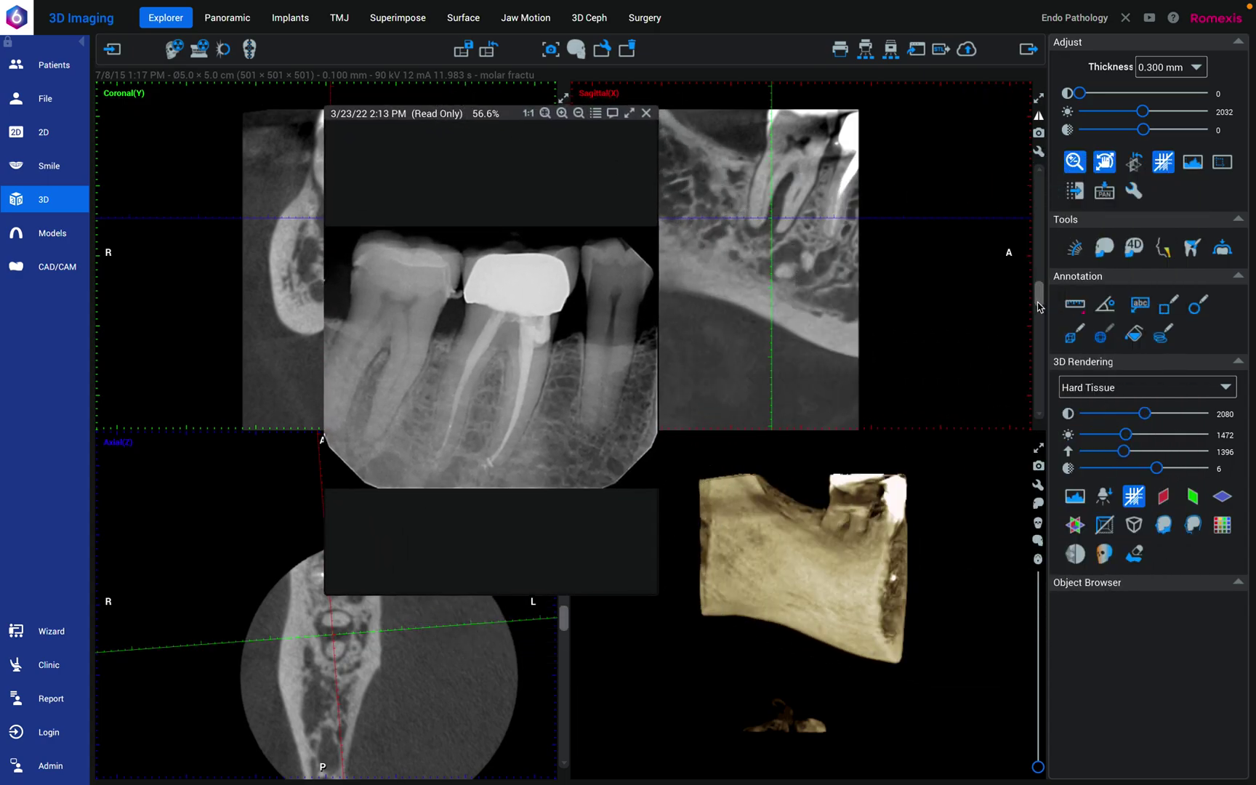
left_click_drag(1038, 302, 1039, 307)
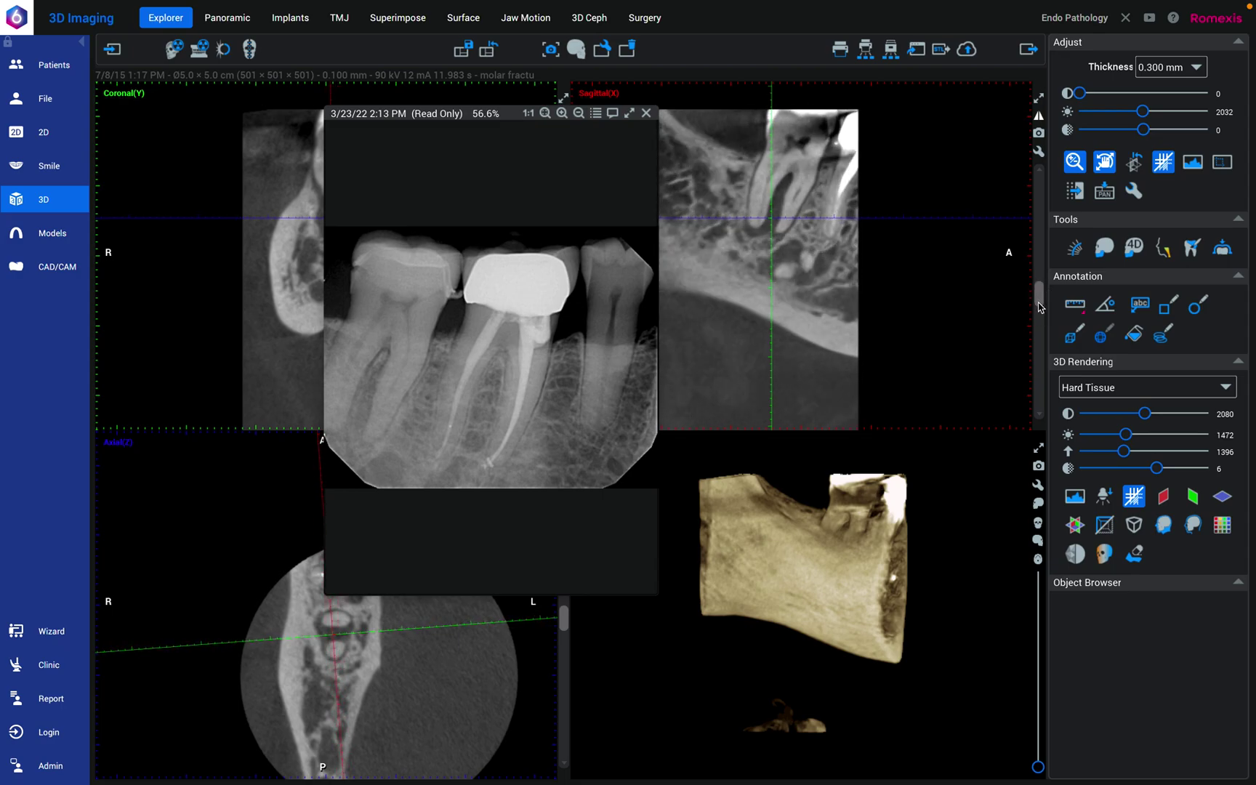
left_click_drag(452, 121, 956, 165)
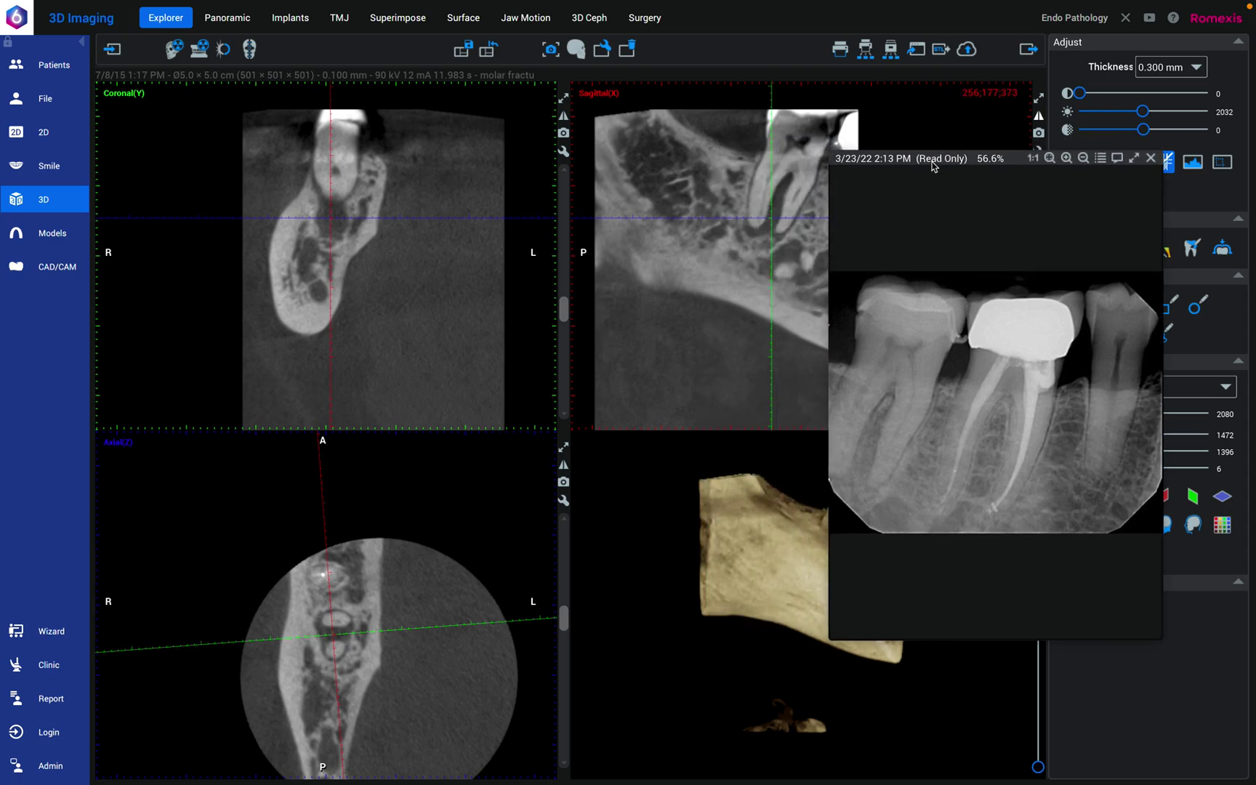
left_click_drag(934, 166, 749, 285)
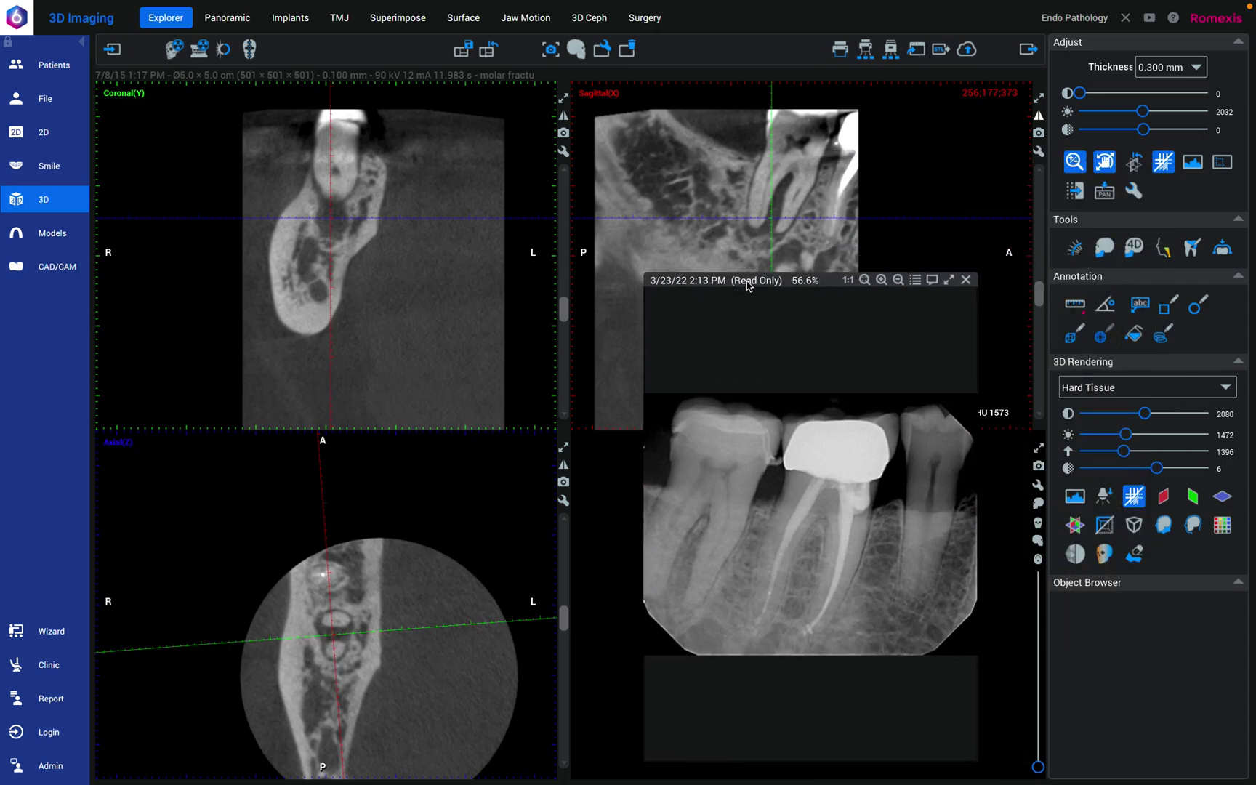
- Close the floating X-ray, raise the third image adjustment to 8, and enlarge the axial slice
left_click(967, 281)
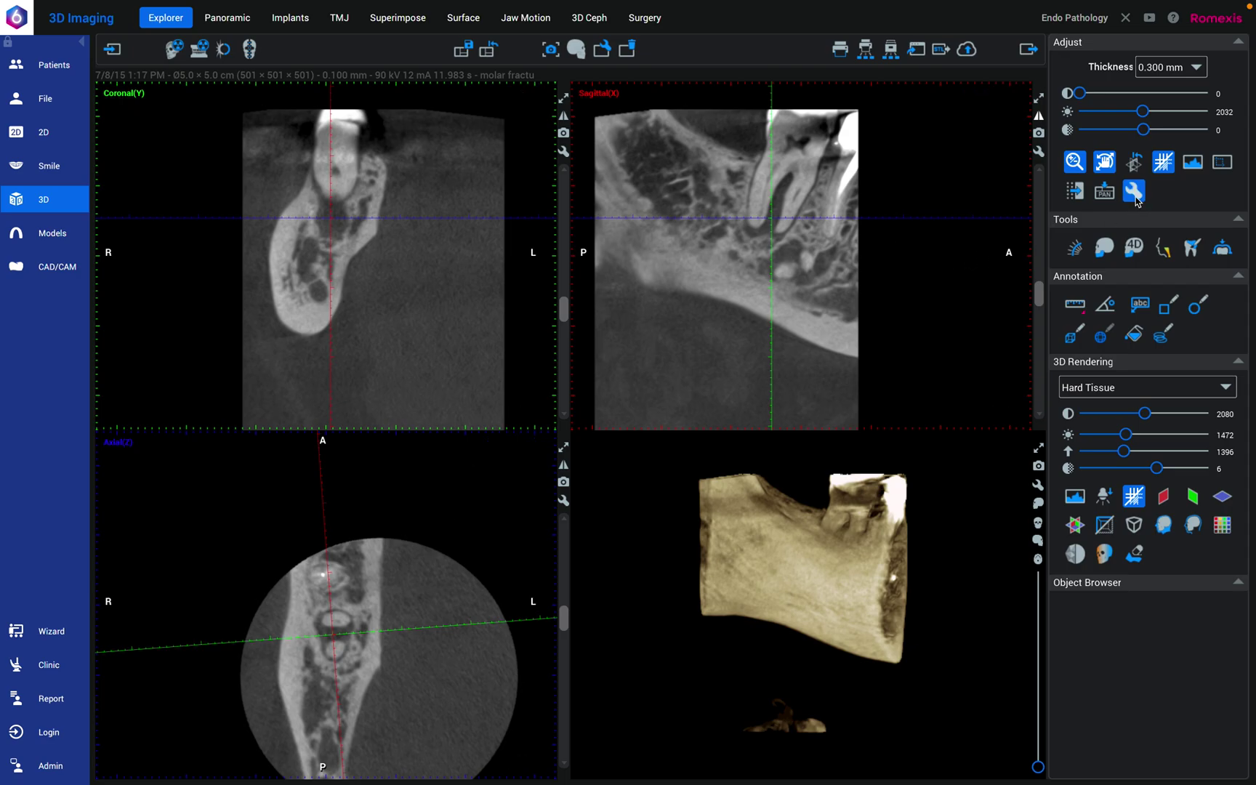
left_click_drag(1143, 130, 1196, 135)
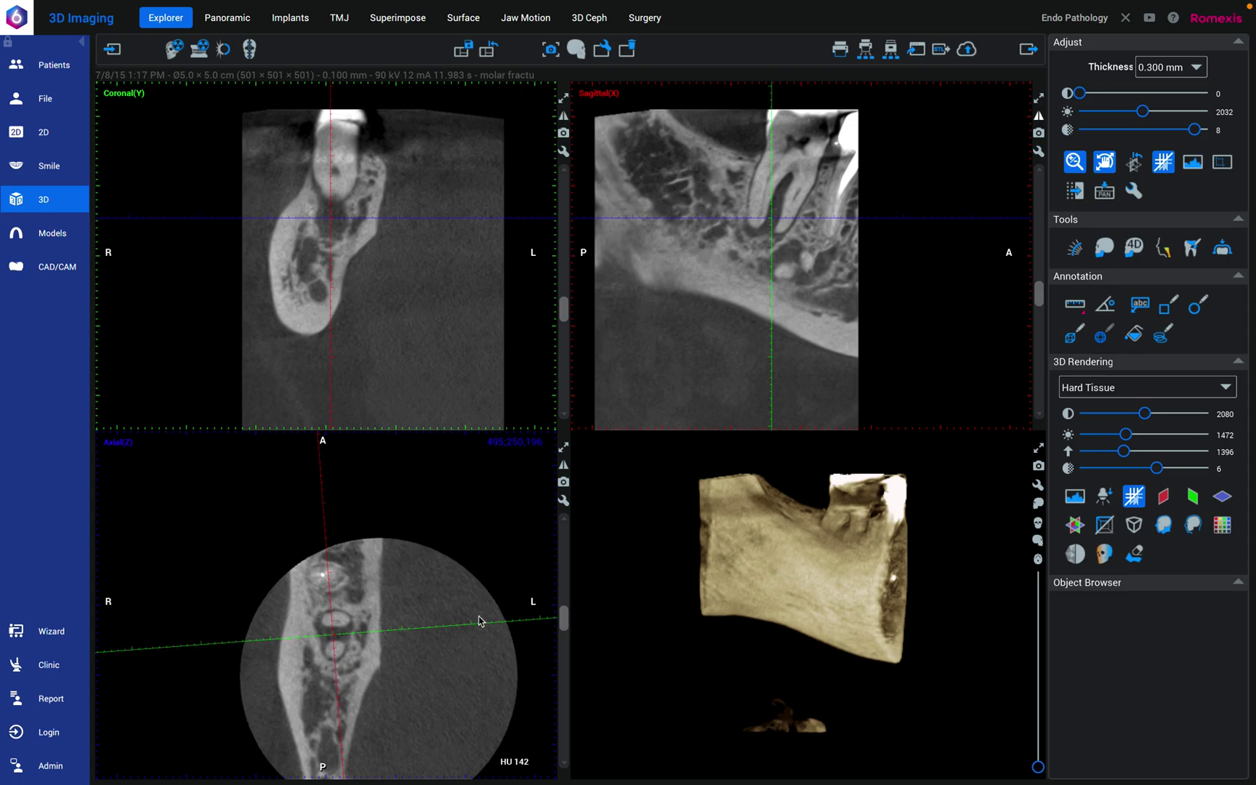
left_click(568, 449)
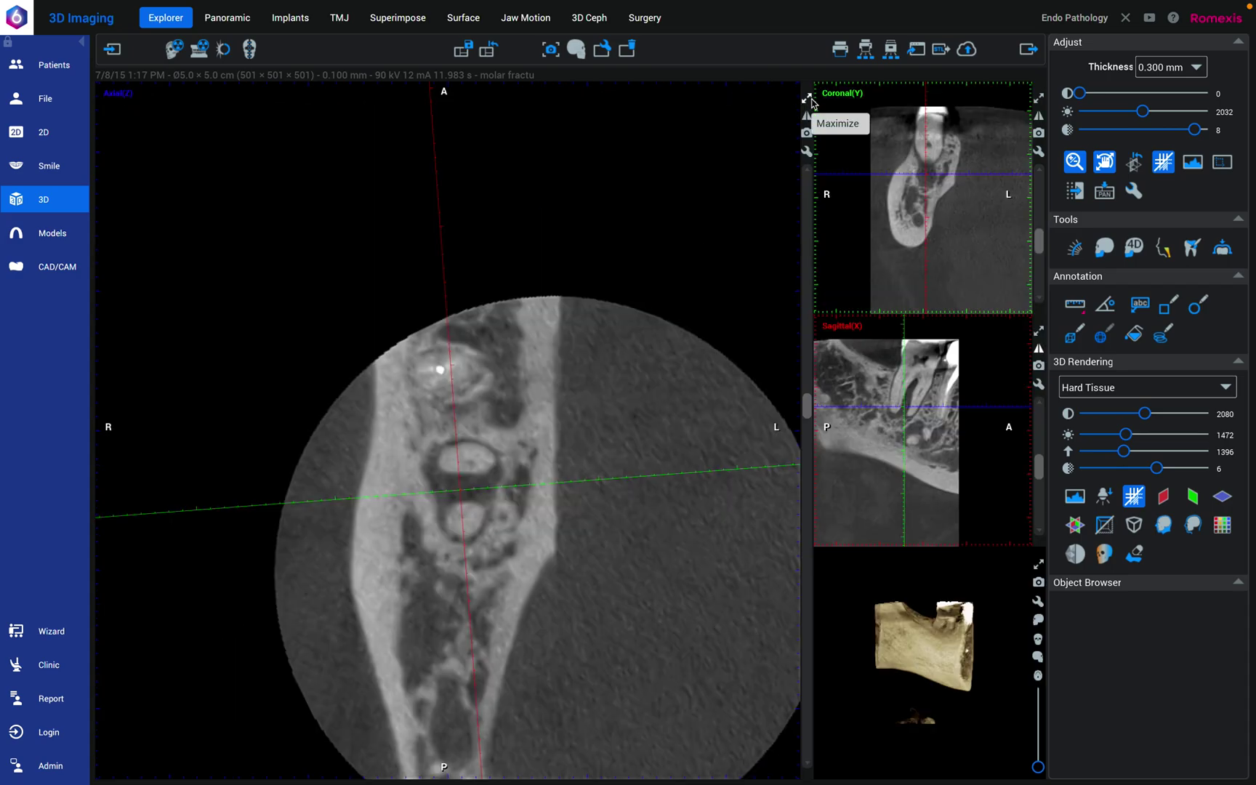
scroll(614, 544, "down", 3)
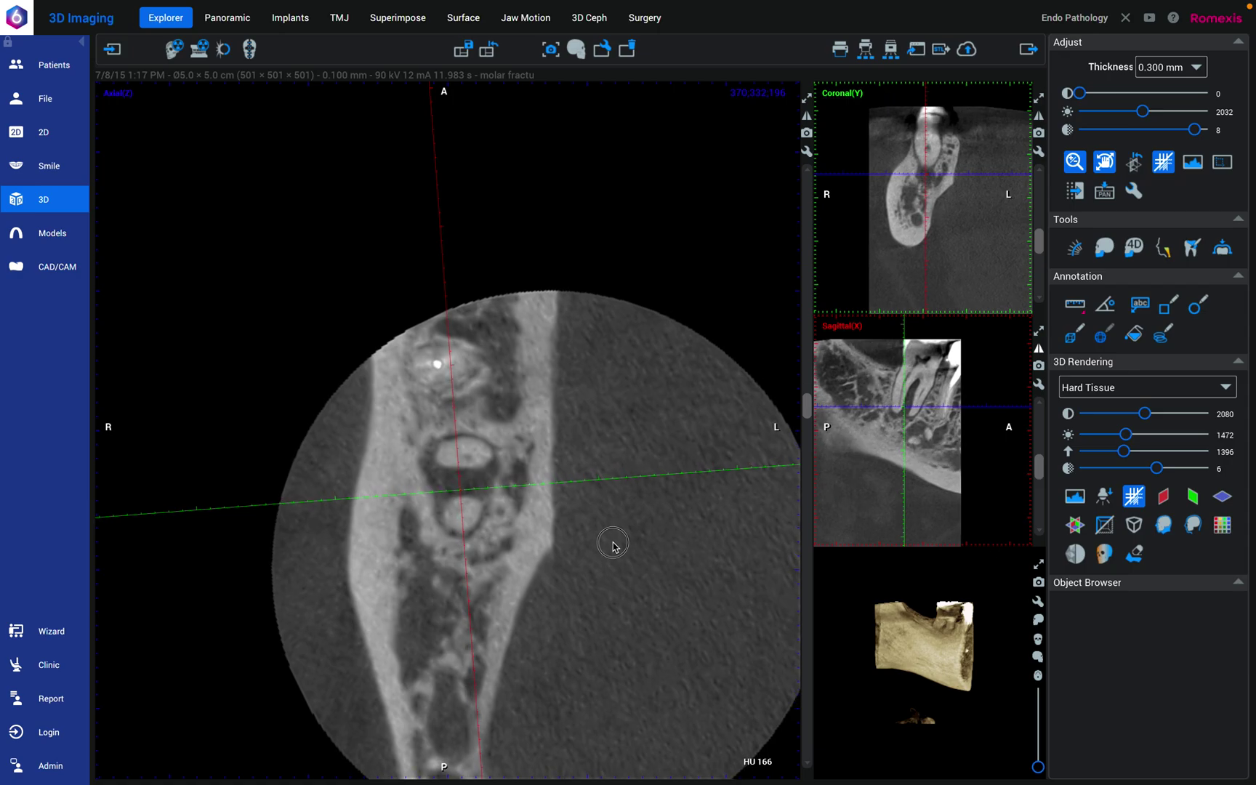
scroll(750, 596, "down", 2)
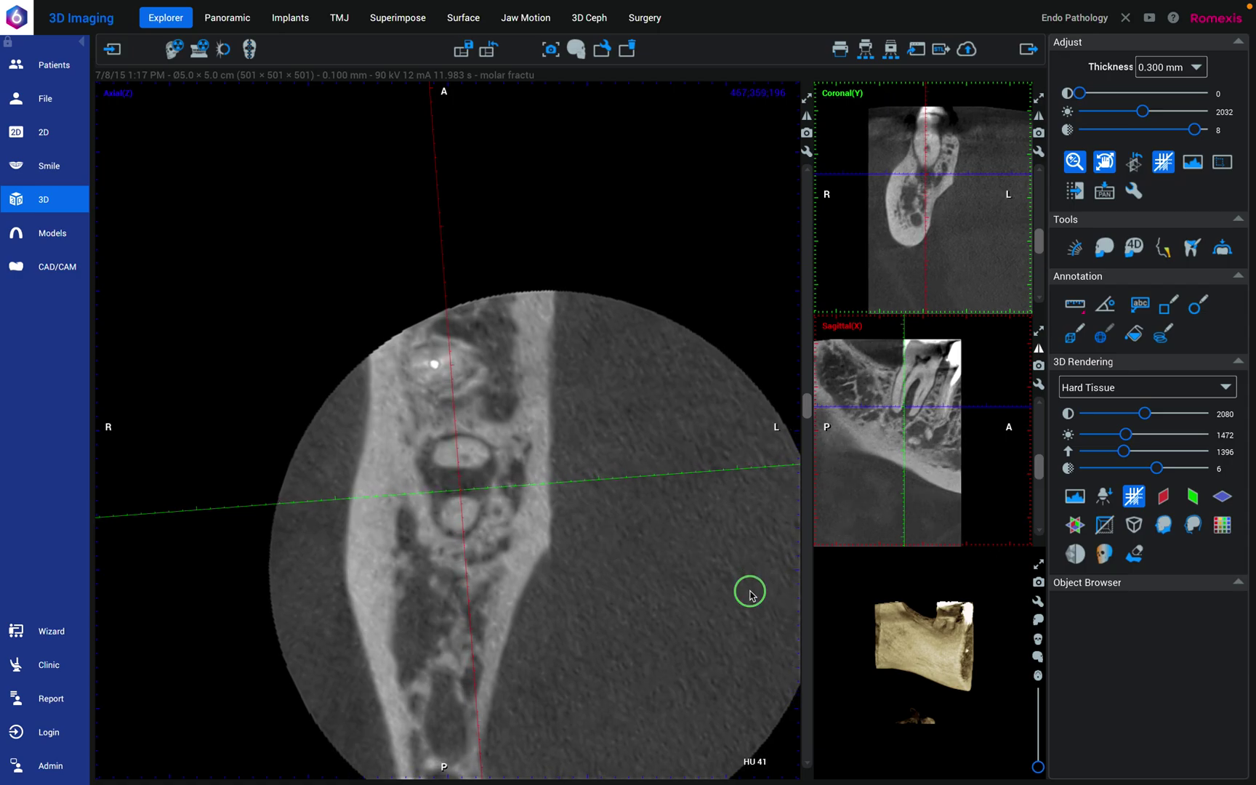
scroll(750, 607, "down", 2)
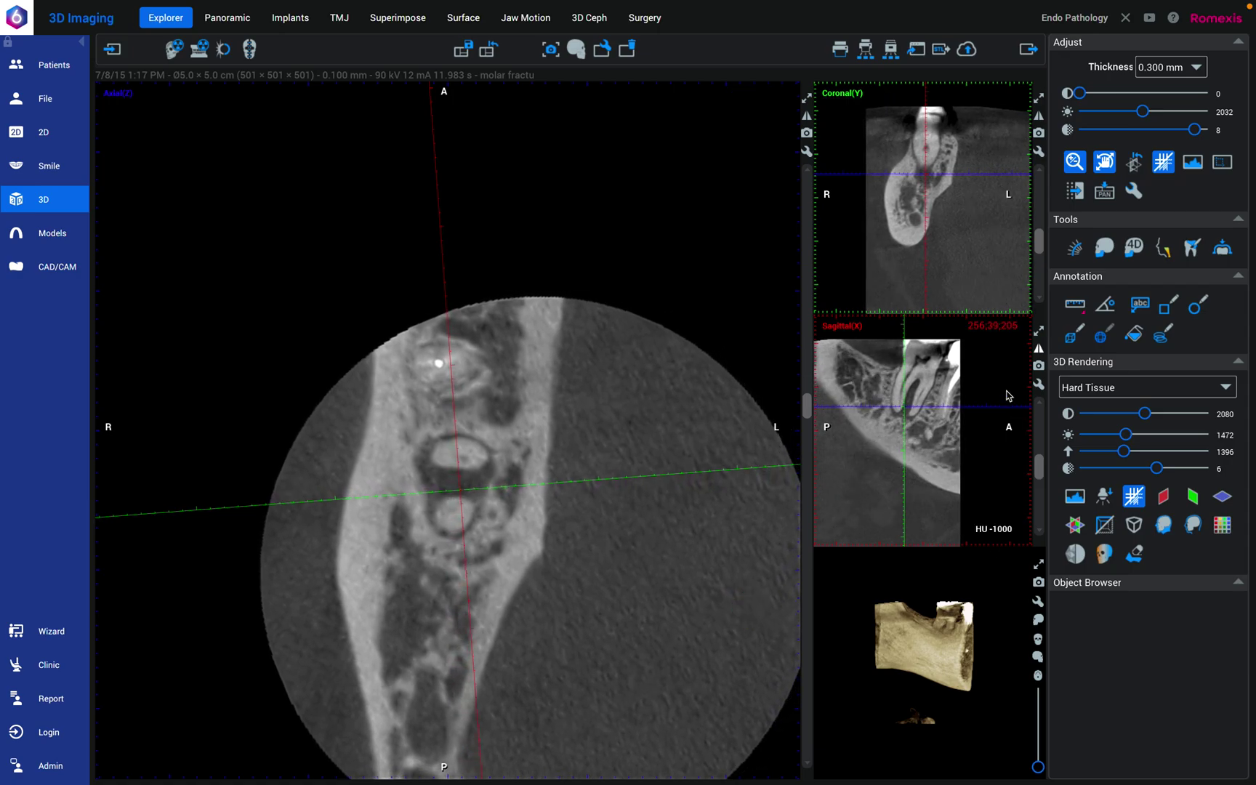
scroll(949, 674, "up", 3)
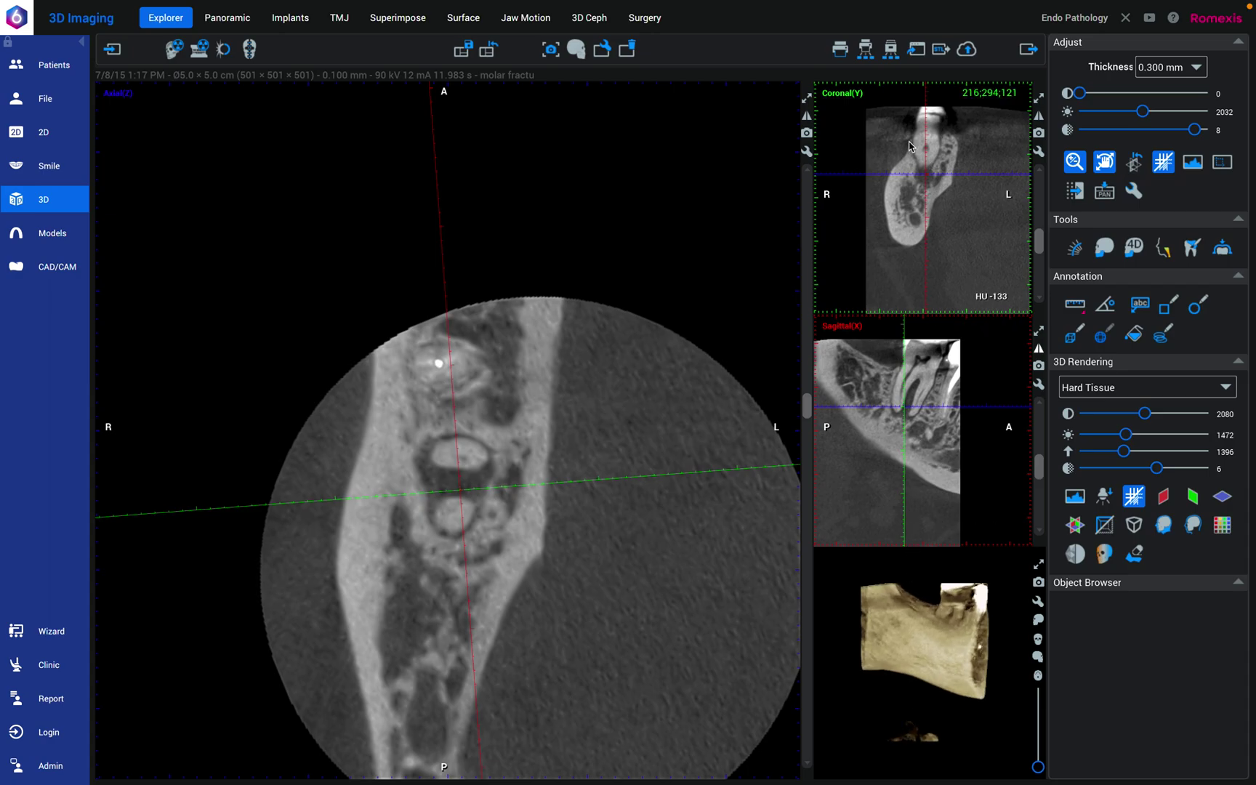
- Enlarge the coronal then sagittal slice, restore the four-view layout, and close the patient
left_click(1038, 98)
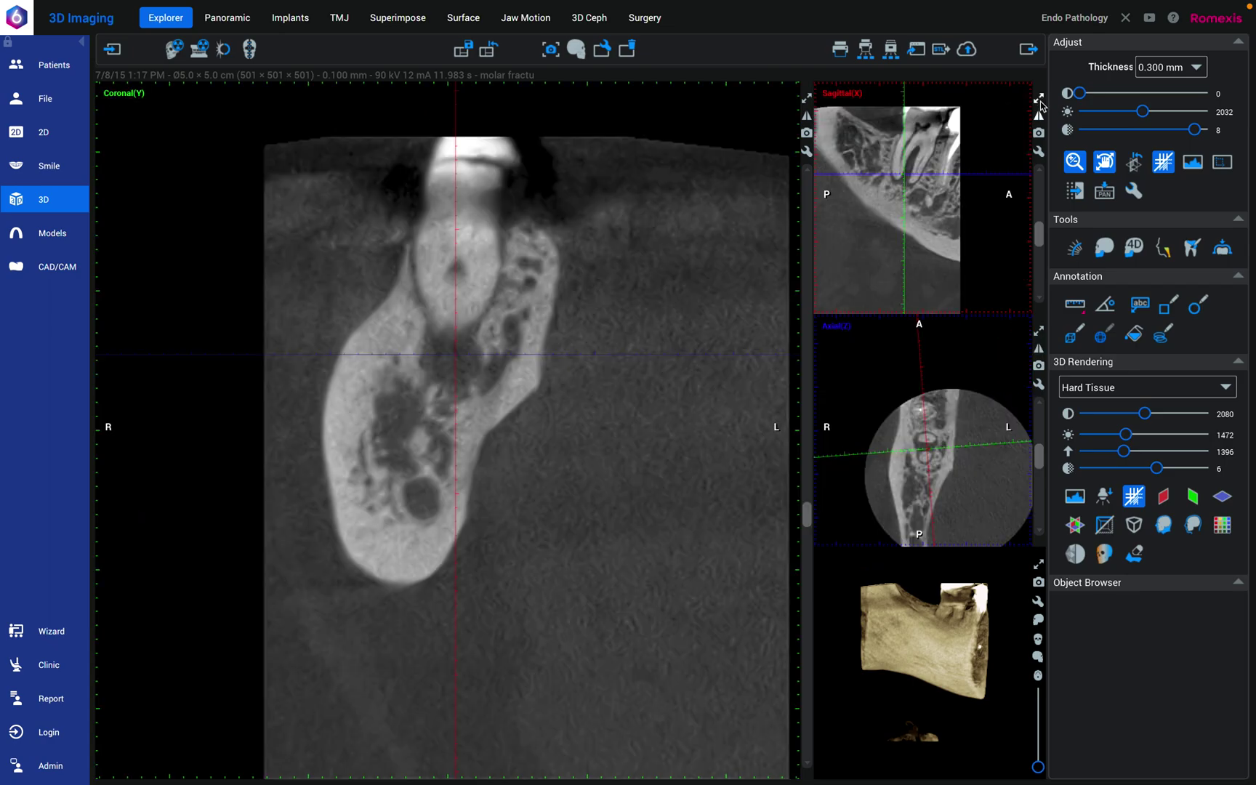
left_click(1038, 98)
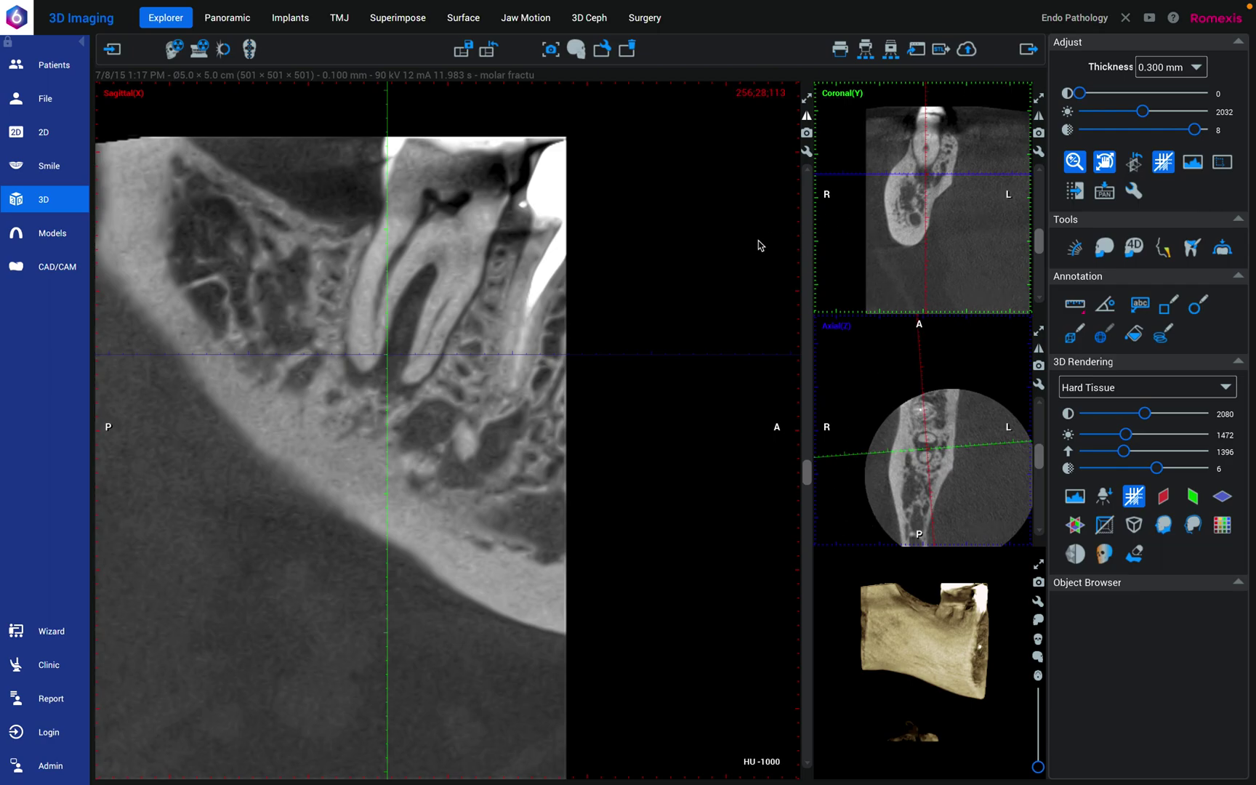
left_click(806, 100)
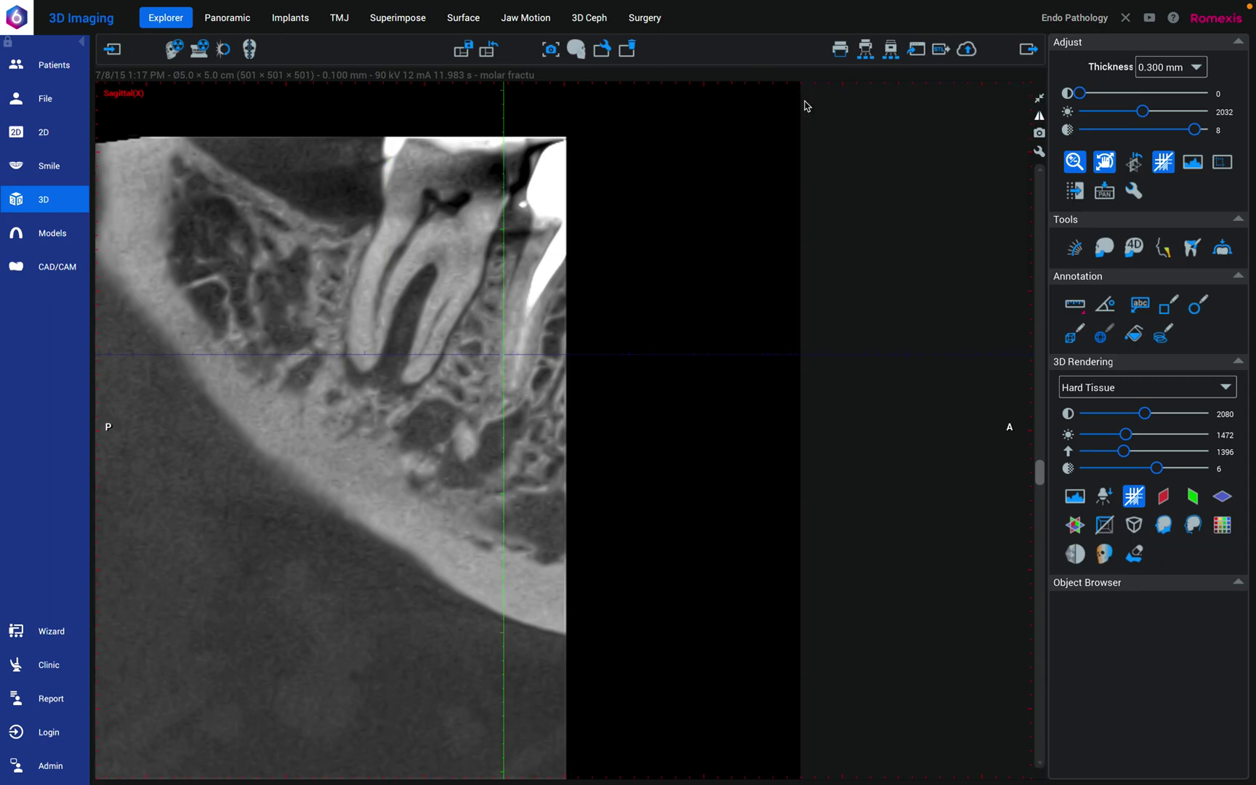
left_click(1040, 101)
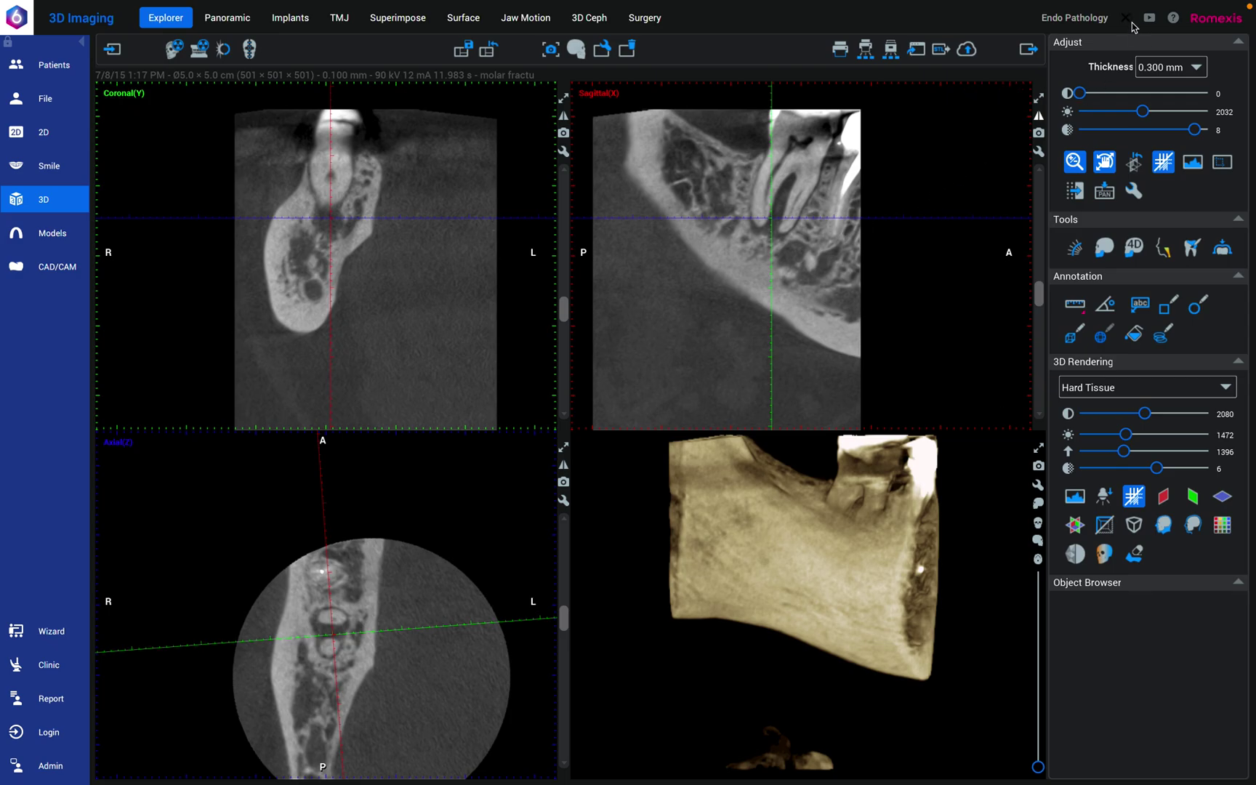
left_click(1127, 19)
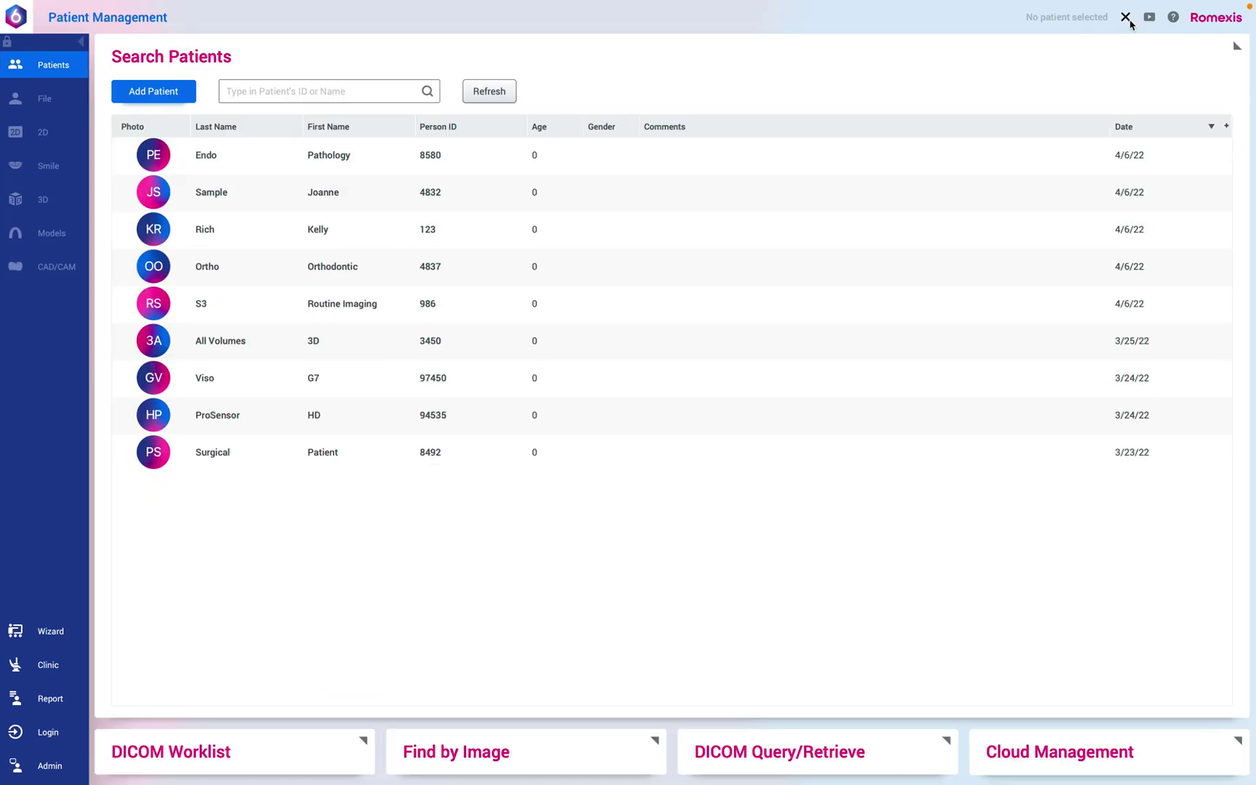